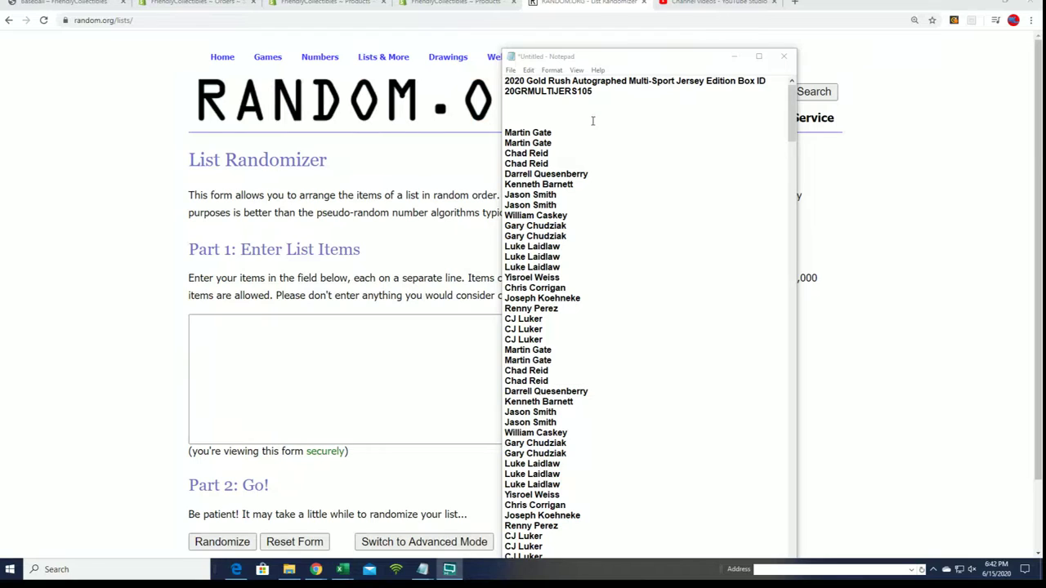
- Copy the full block of owner names from the Notepad document into the List Randomizer's list items field
{"action": "left_click_drag", "start_coordinate": [592, 92], "coordinate": [615, 576]}
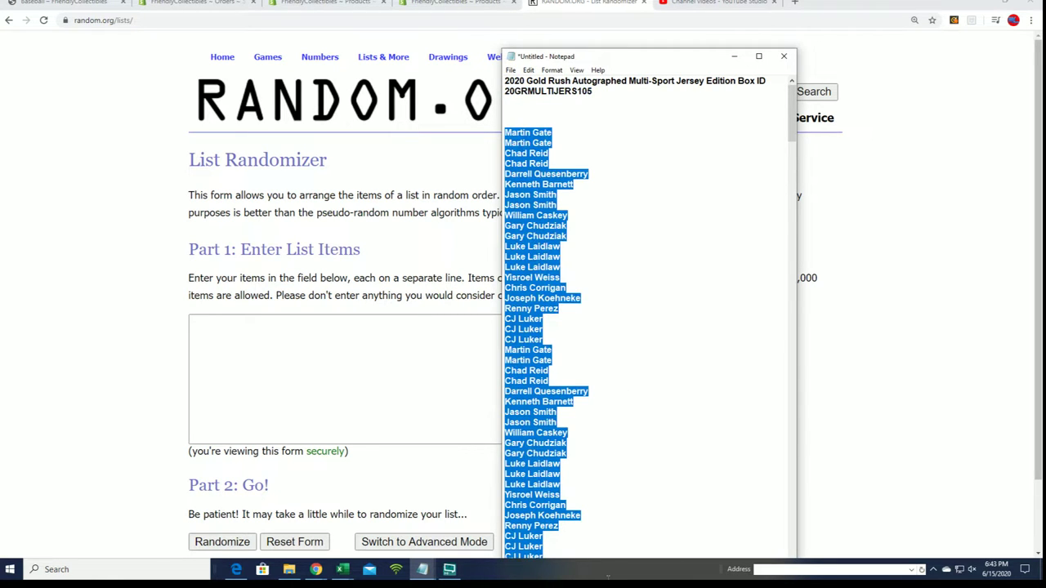
{"action": "left_click_drag", "start_coordinate": [630, 49], "coordinate": [638, 1]}
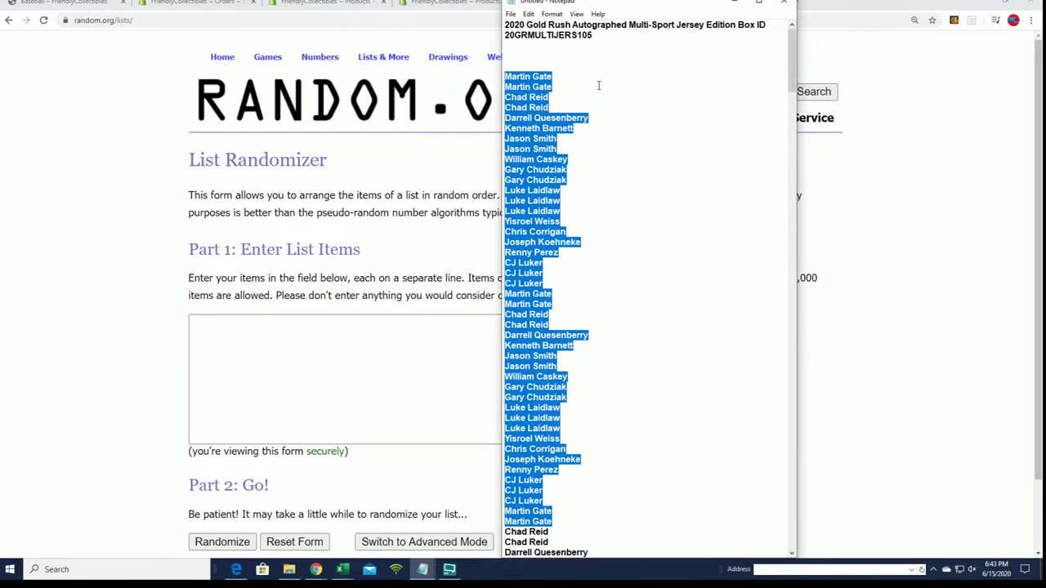
{"action": "left_click_drag", "start_coordinate": [599, 86], "coordinate": [562, 295]}
{"action": "right_click", "coordinate": [513, 254]}
{"action": "left_click", "coordinate": [531, 292]}
{"action": "left_click", "coordinate": [326, 342]}
{"action": "right_click", "coordinate": [282, 336]}
{"action": "left_click", "coordinate": [307, 418]}
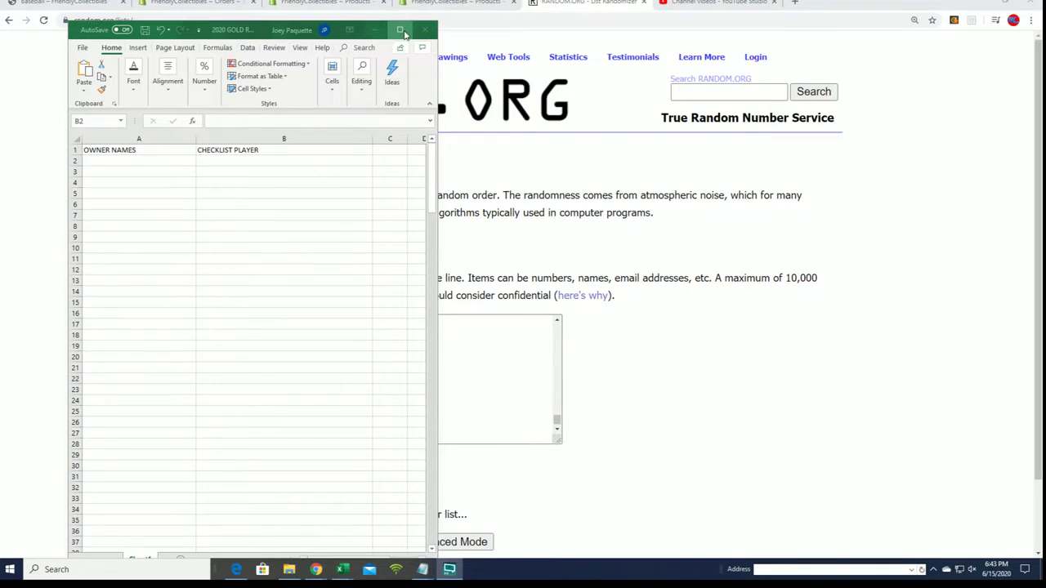
- Maximize the 2020 Gold Rush workbook, select cell A2 under OWNER NAMES, and minimize the Excel windows
{"action": "left_click", "coordinate": [402, 32]}
{"action": "left_click", "coordinate": [45, 133]}
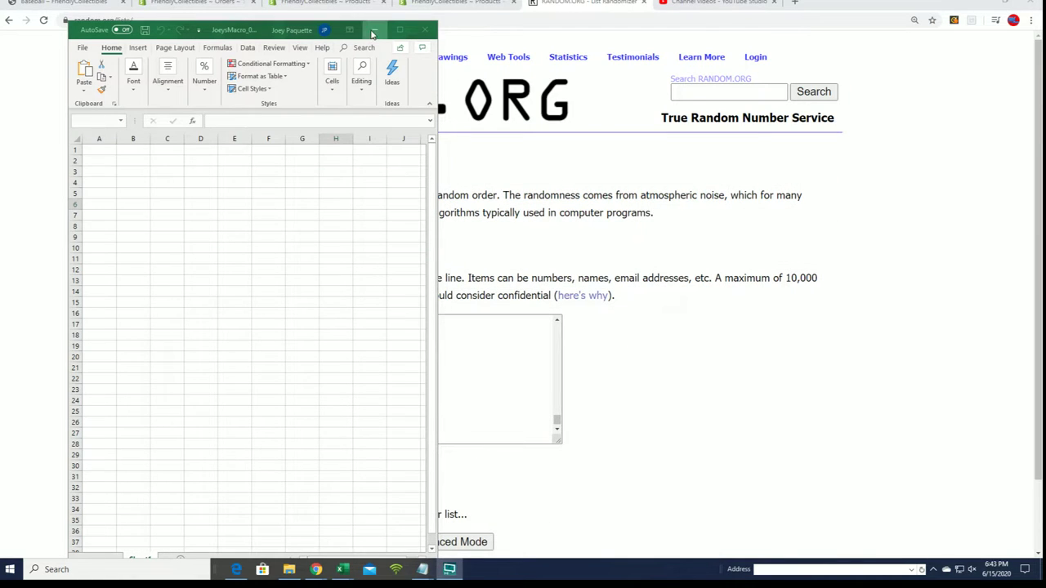
{"action": "left_click", "coordinate": [373, 31]}
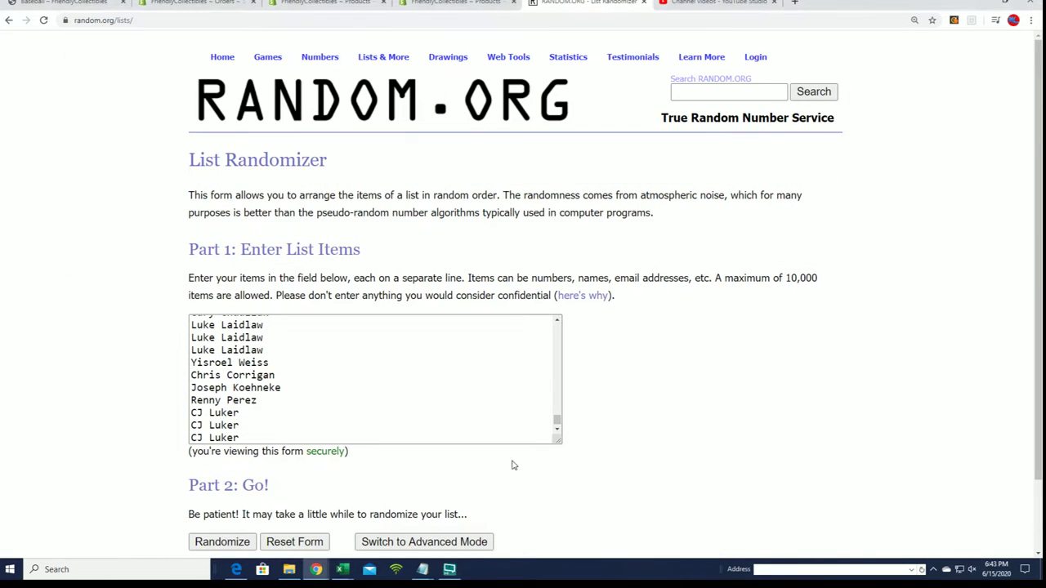
- Randomize the owner names list seven times in total
{"action": "scroll", "coordinate": [498, 476], "scroll_direction": "down", "scroll_amount": 1}
{"action": "left_click", "coordinate": [211, 463]}
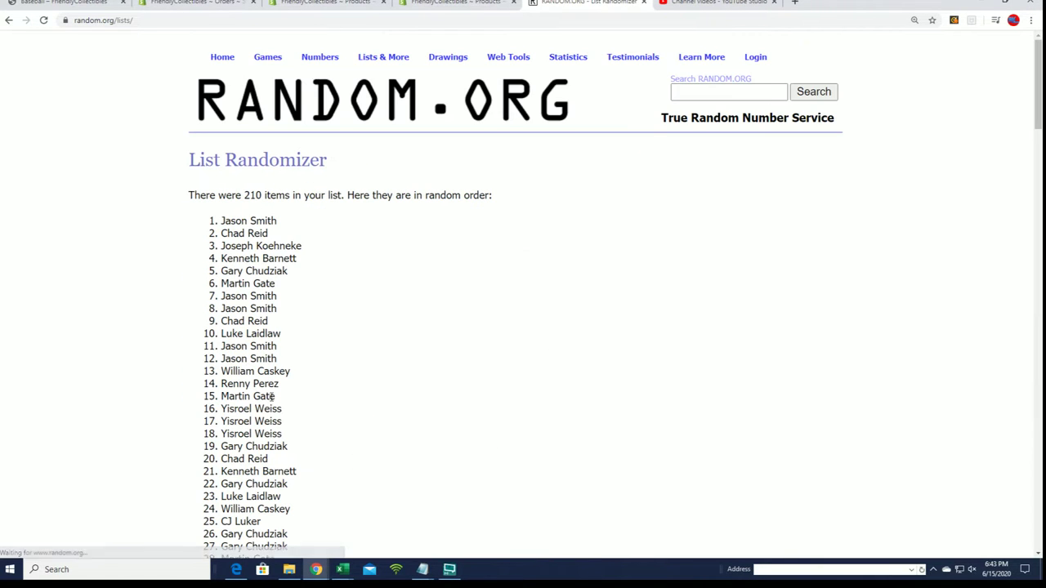
{"action": "left_click_drag", "start_coordinate": [1039, 61], "coordinate": [589, 545]}
{"action": "left_click_drag", "start_coordinate": [1032, 109], "coordinate": [1005, 520]}
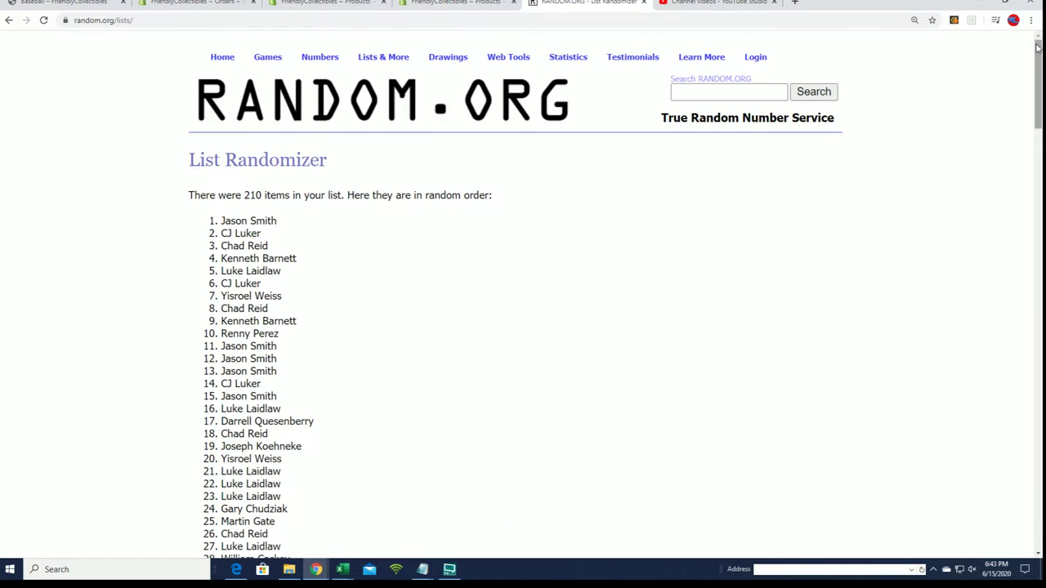
{"action": "left_click_drag", "start_coordinate": [1038, 82], "coordinate": [1036, 504]}
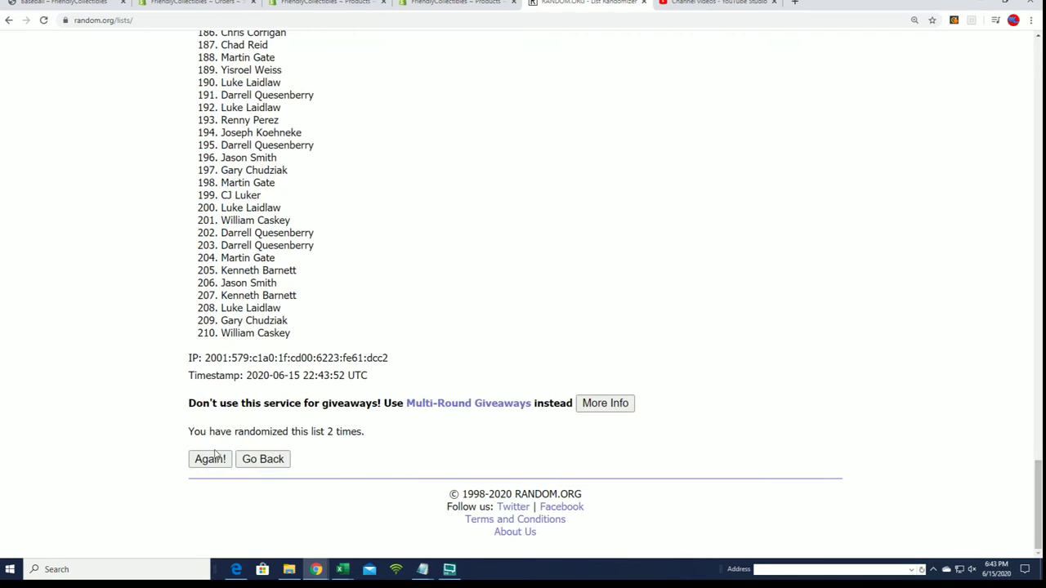
{"action": "left_click_drag", "start_coordinate": [1038, 81], "coordinate": [1016, 479]}
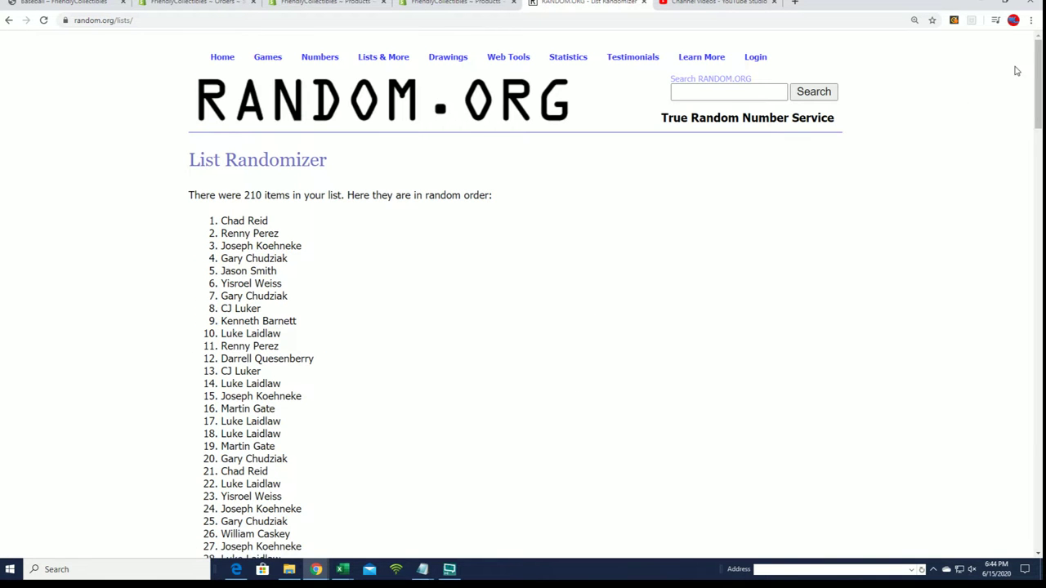
{"action": "left_click_drag", "start_coordinate": [1039, 74], "coordinate": [1022, 205]}
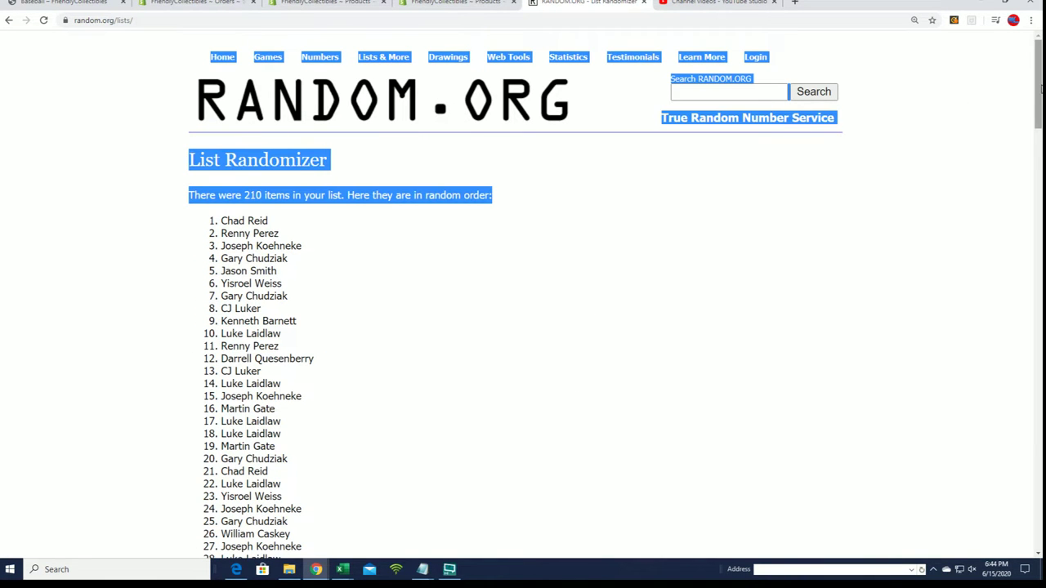
{"action": "left_click_drag", "start_coordinate": [1039, 82], "coordinate": [1039, 501]}
{"action": "scroll", "coordinate": [1040, 455], "scroll_direction": "down", "scroll_amount": 1}
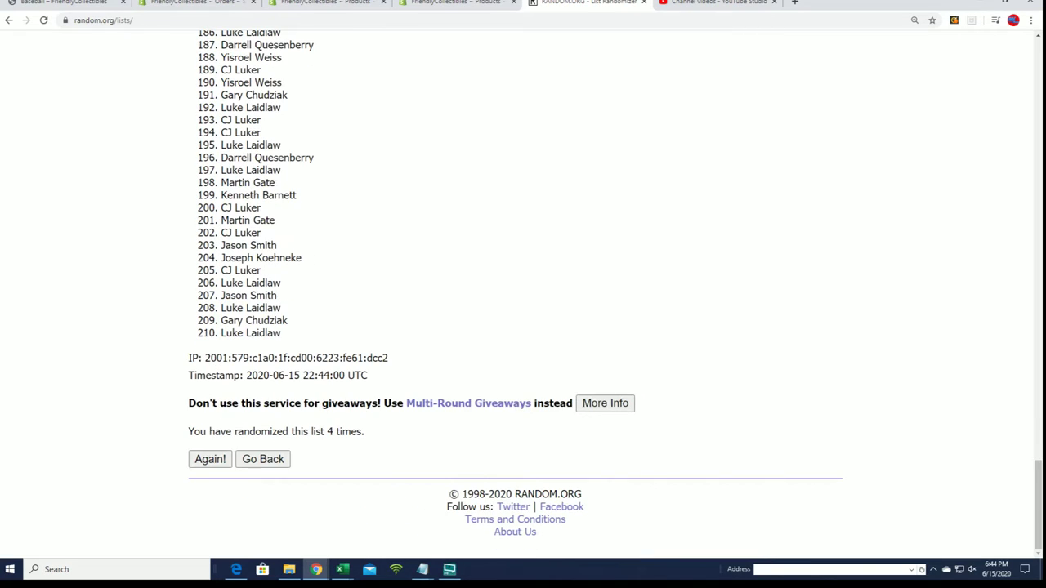
{"action": "left_click", "coordinate": [207, 462]}
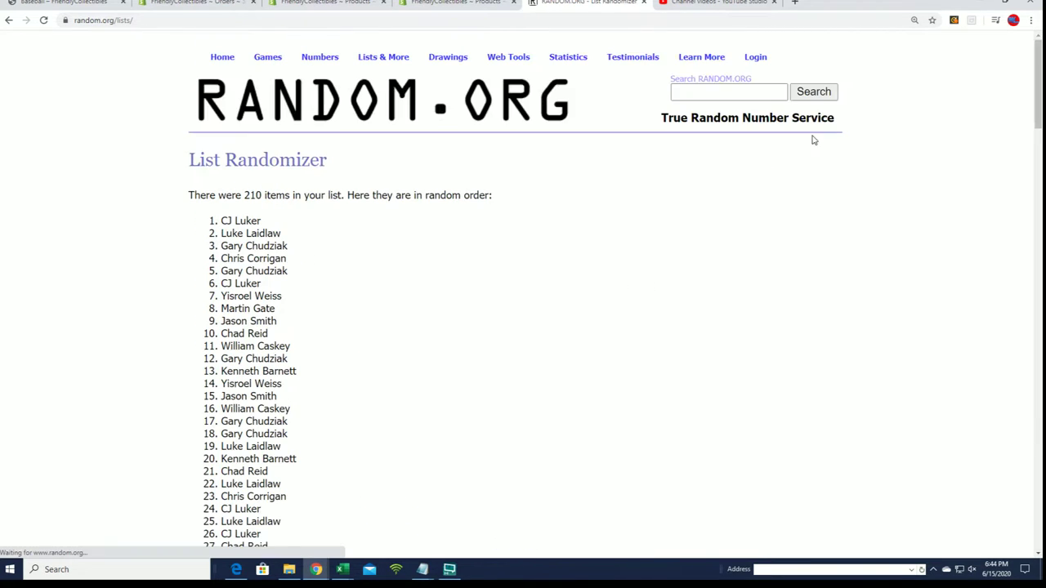
{"action": "left_click_drag", "start_coordinate": [1036, 72], "coordinate": [1038, 499]}
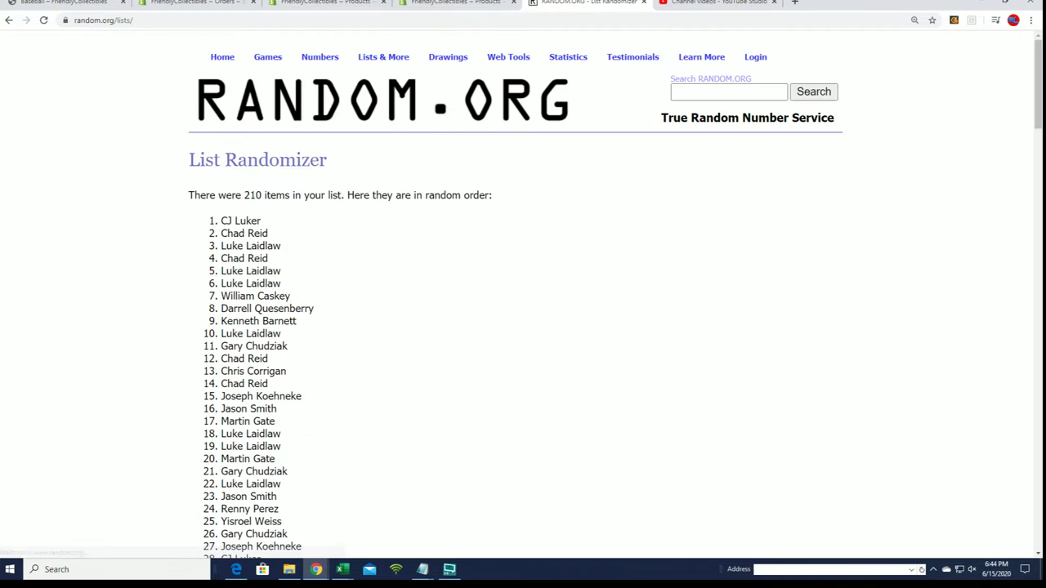
{"action": "left_click_drag", "start_coordinate": [1037, 57], "coordinate": [995, 528]}
{"action": "left_click", "coordinate": [204, 459]}
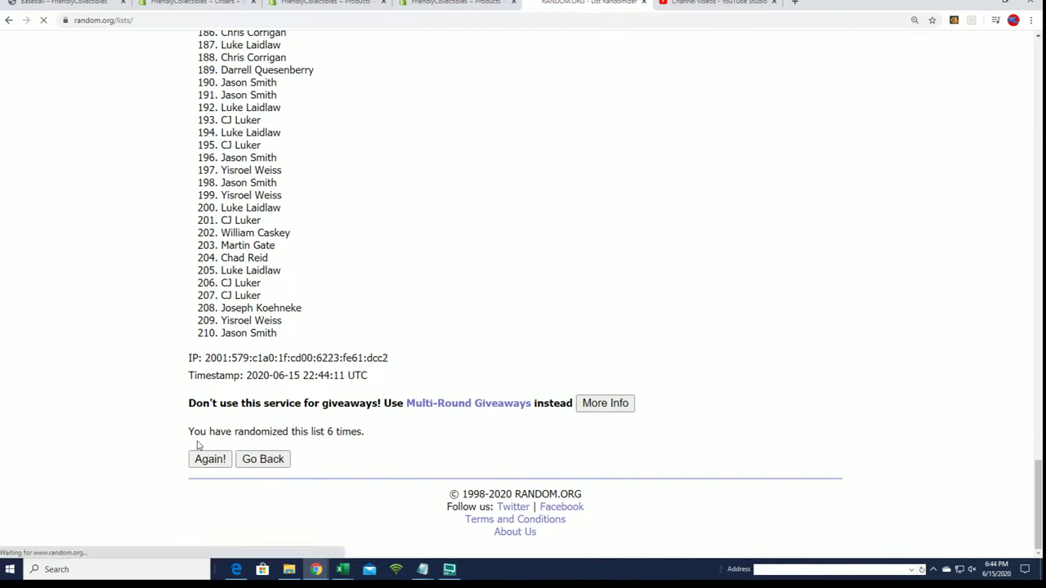
- Copy all 210 names of the seventh randomized owner list
{"action": "scroll", "coordinate": [282, 159], "scroll_direction": "down", "scroll_amount": 1}
{"action": "left_click_drag", "start_coordinate": [219, 155], "coordinate": [280, 283]}
{"action": "left_click_drag", "start_coordinate": [334, 237], "coordinate": [310, 335]}
{"action": "right_click", "coordinate": [258, 299]}
{"action": "left_click", "coordinate": [260, 307]}
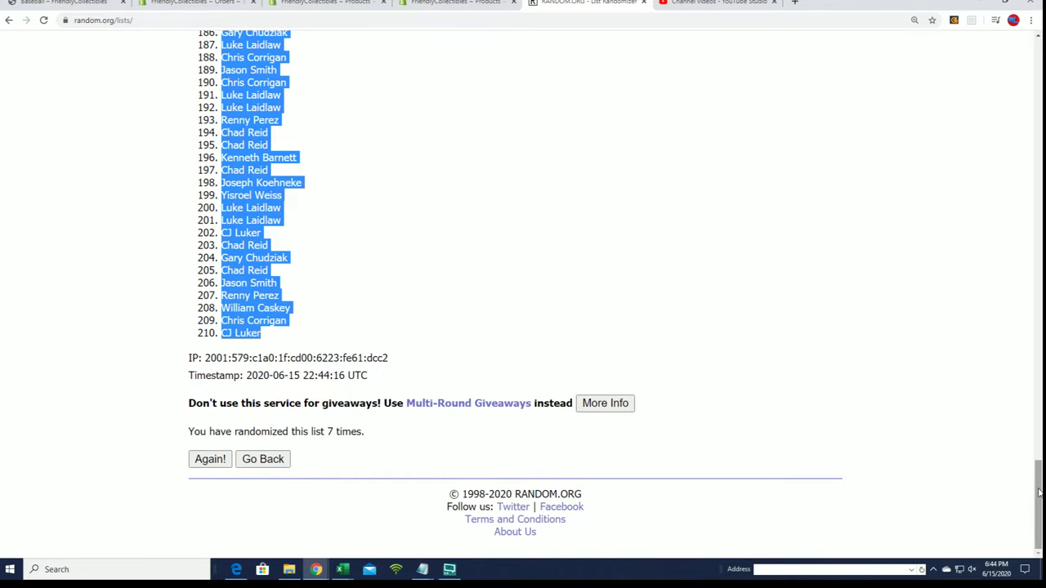
{"action": "left_click_drag", "start_coordinate": [1040, 493], "coordinate": [994, 89]}
- Switch to the 2020 Gold Rush Excel workbook and paste the owner list at cell A2 using Paste Special with the second listed format
{"action": "key", "text": "alt+Tab"}
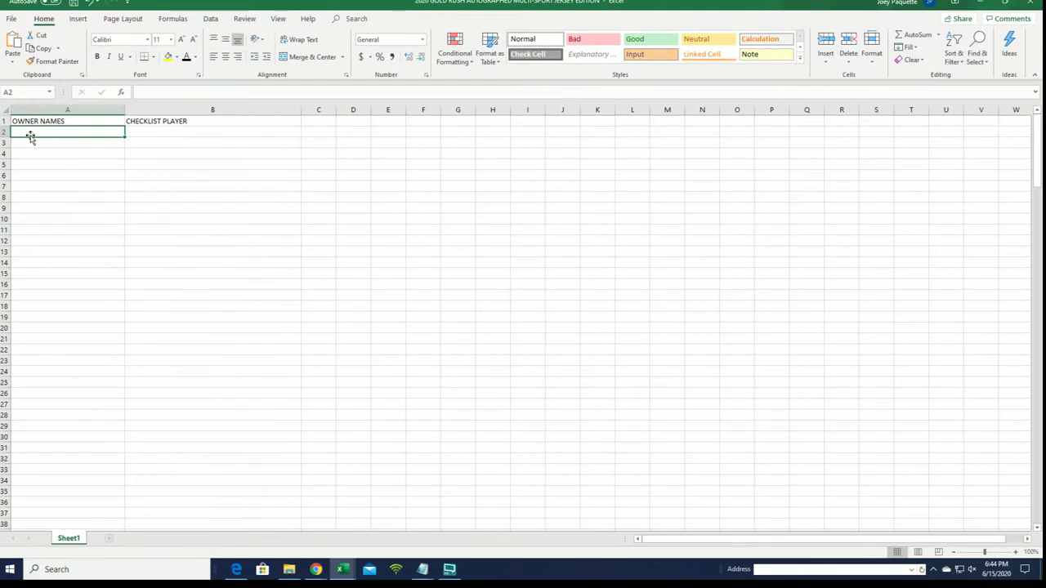
{"action": "right_click", "coordinate": [27, 132]}
{"action": "left_click", "coordinate": [49, 193]}
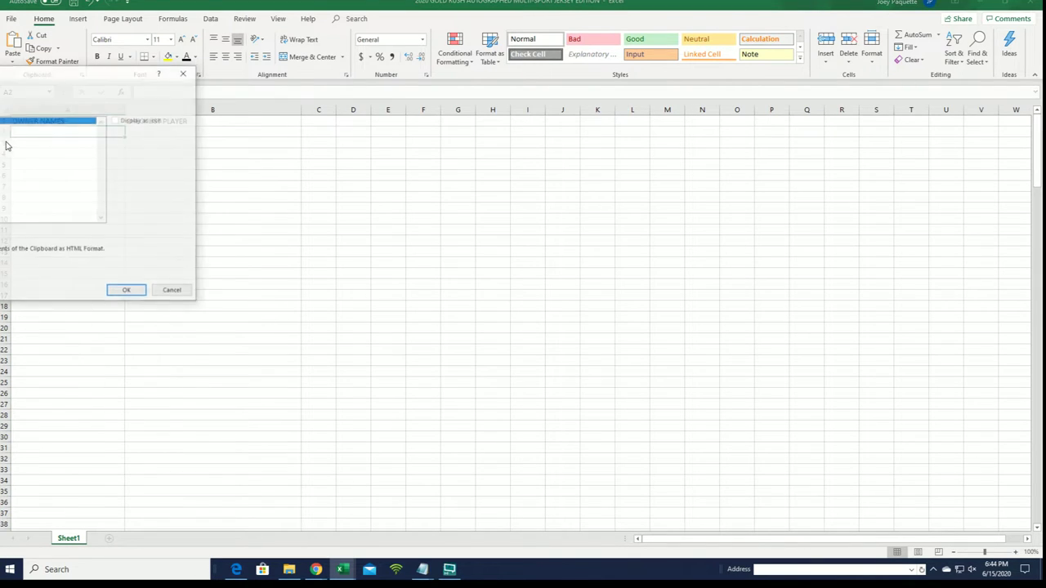
{"action": "left_click", "coordinate": [49, 134]}
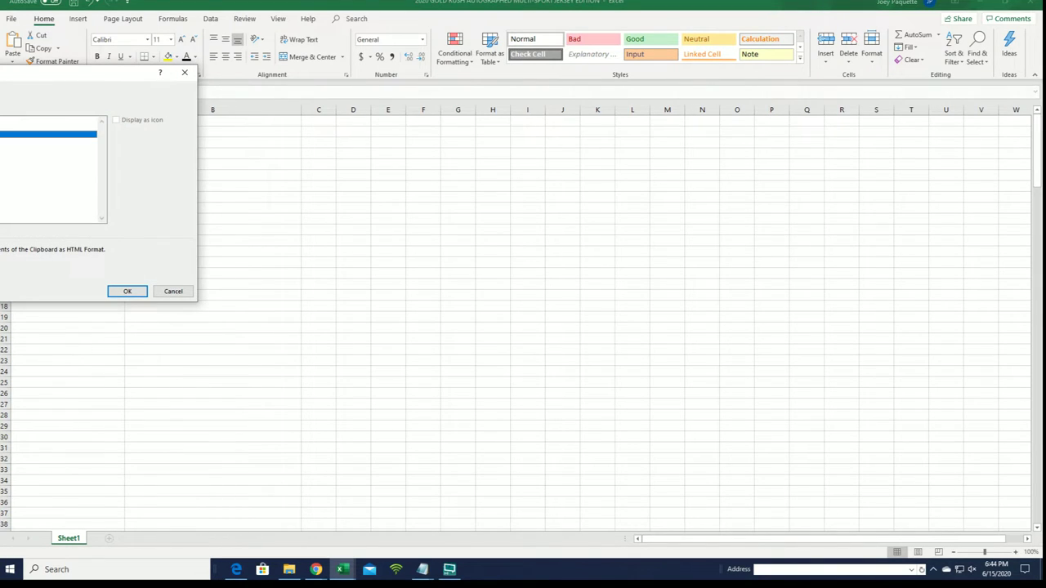
{"action": "left_click", "coordinate": [127, 293]}
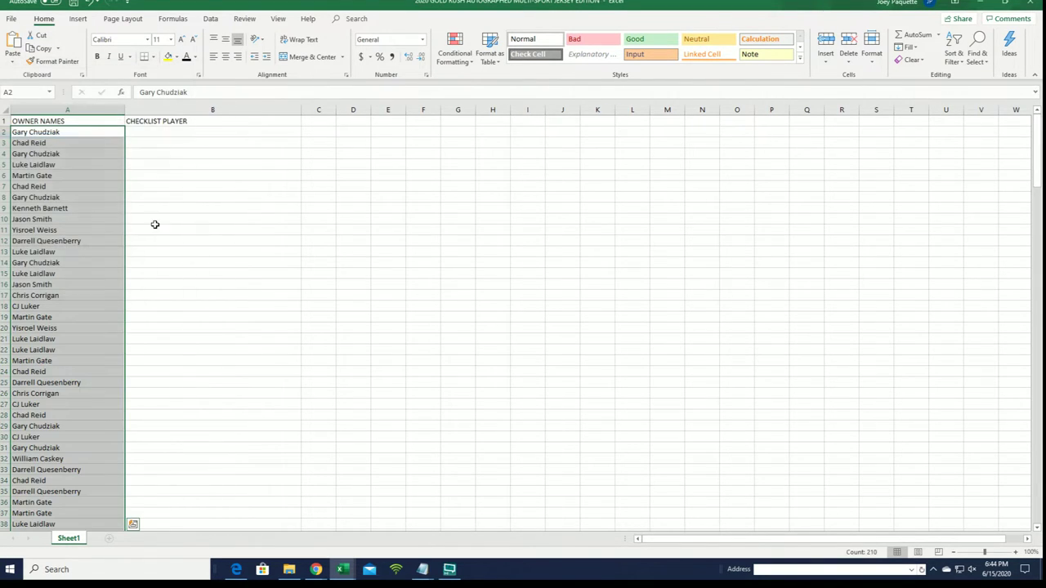
- Narrow the OWNER NAMES column to fit its names and zoom the sheet to 150%
{"action": "left_click", "coordinate": [114, 109]}
{"action": "left_click_drag", "start_coordinate": [125, 109], "coordinate": [95, 123]}
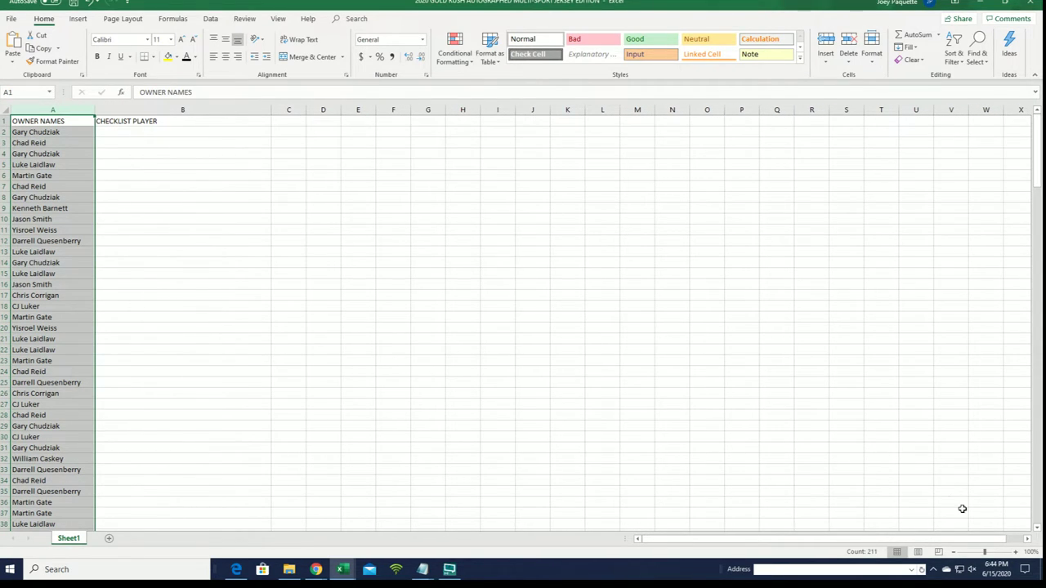
{"action": "left_click", "coordinate": [1017, 553]}
{"action": "left_click", "coordinate": [1017, 553]}
{"action": "left_click", "coordinate": [1016, 552]}
{"action": "left_click", "coordinate": [1017, 553]}
{"action": "left_click", "coordinate": [1017, 553]}
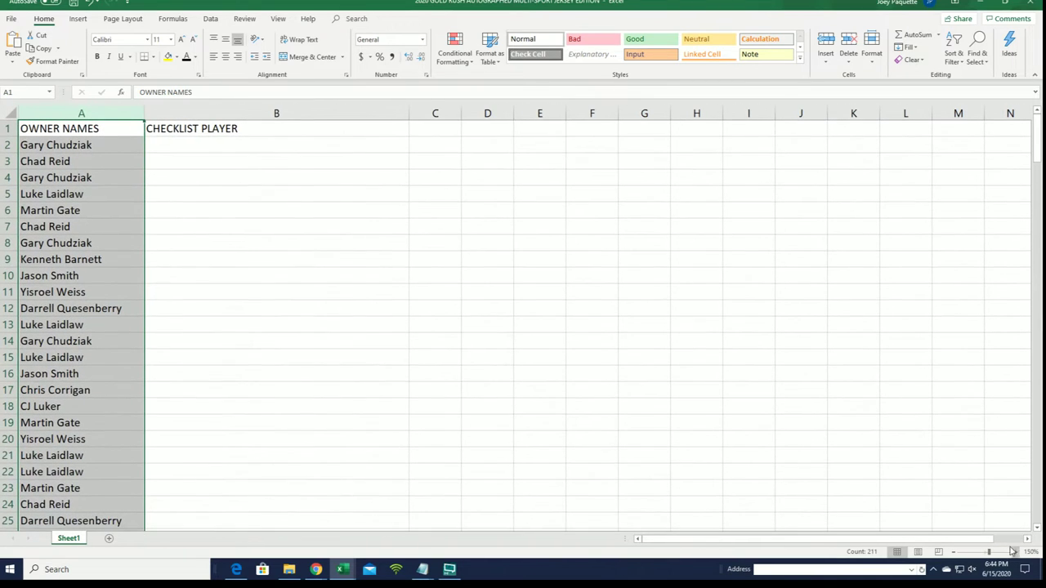
- Select cell B2 under CHECKLIST PLAYER, and return to the browser to open an empty List Randomizer form
{"action": "left_click", "coordinate": [186, 143]}
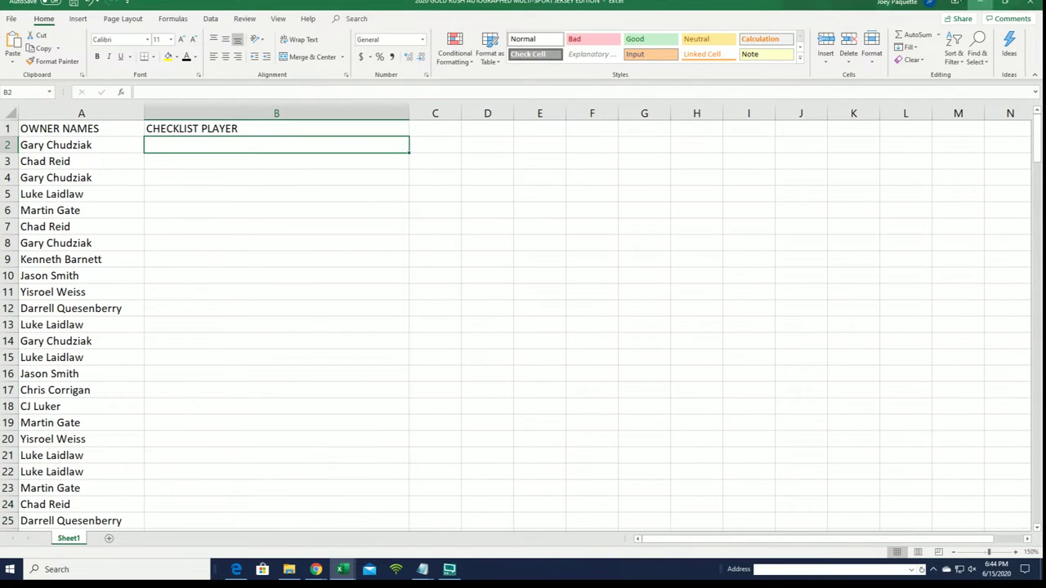
{"action": "left_click", "coordinate": [979, 3]}
{"action": "scroll", "coordinate": [240, 129], "scroll_direction": "up", "scroll_amount": 1}
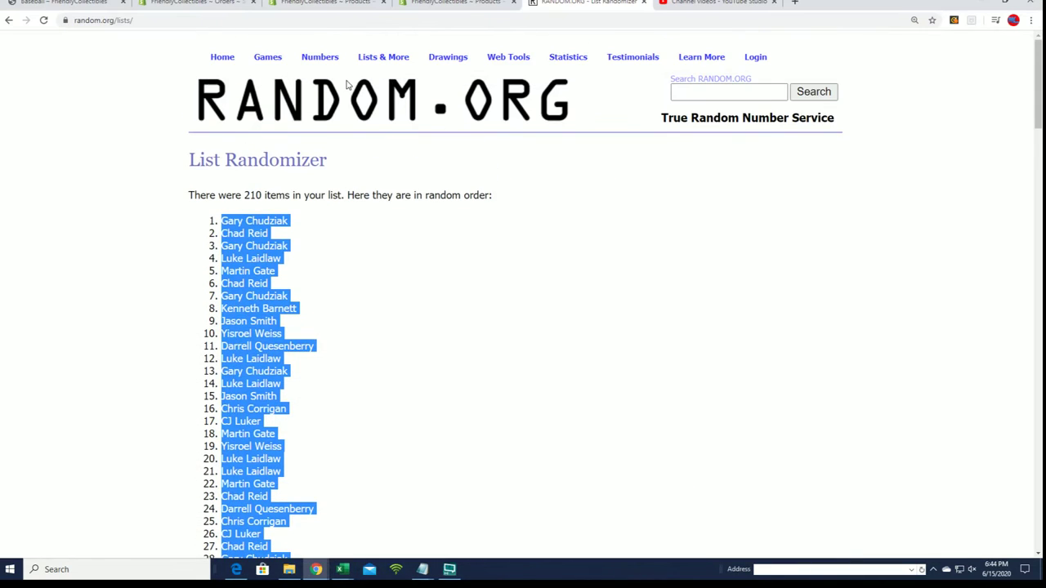
{"action": "left_click", "coordinate": [375, 67]}
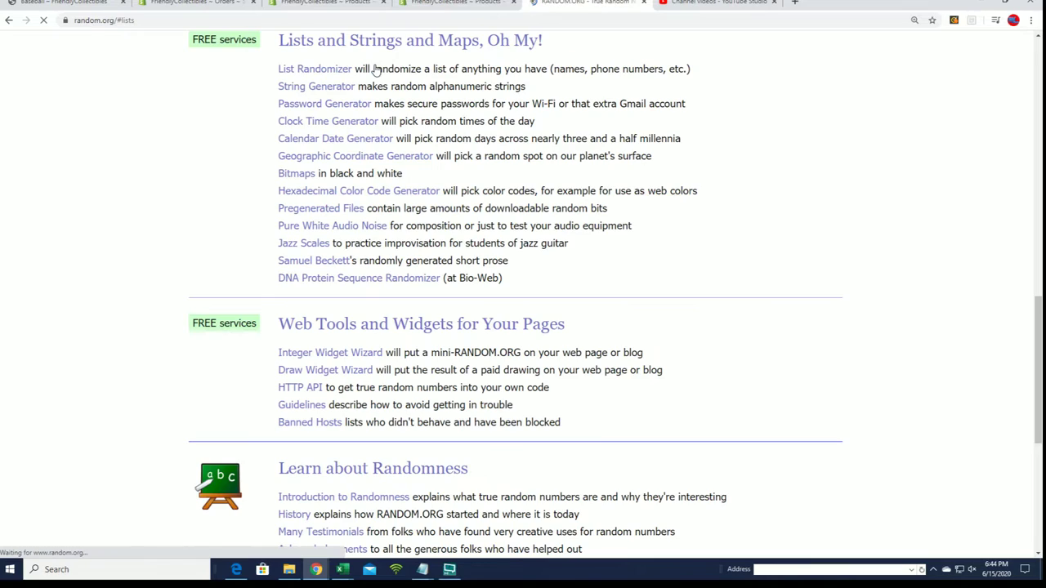
{"action": "scroll", "coordinate": [375, 89], "scroll_direction": "up", "scroll_amount": 10}
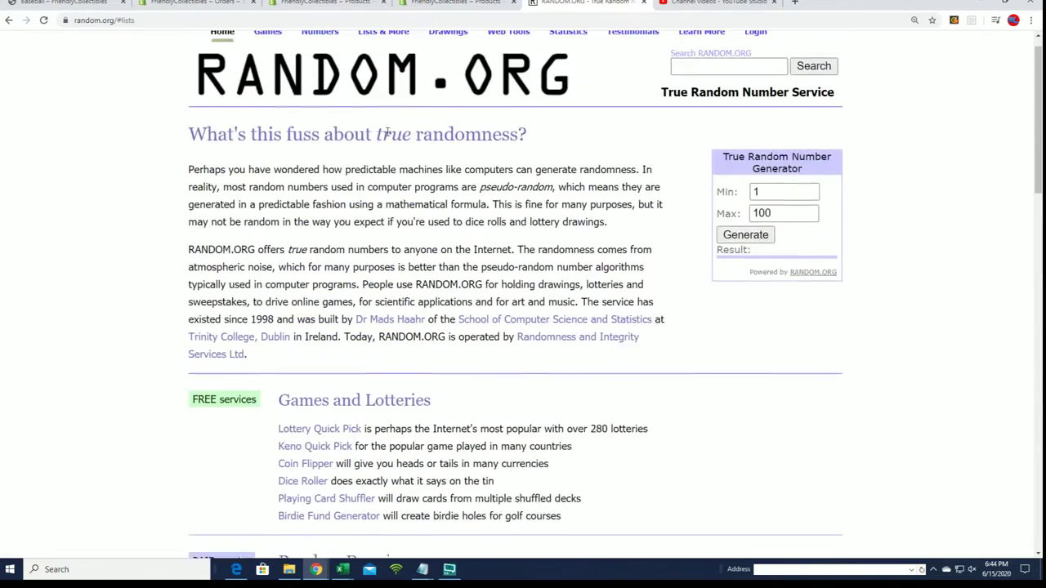
{"action": "left_click", "coordinate": [397, 75]}
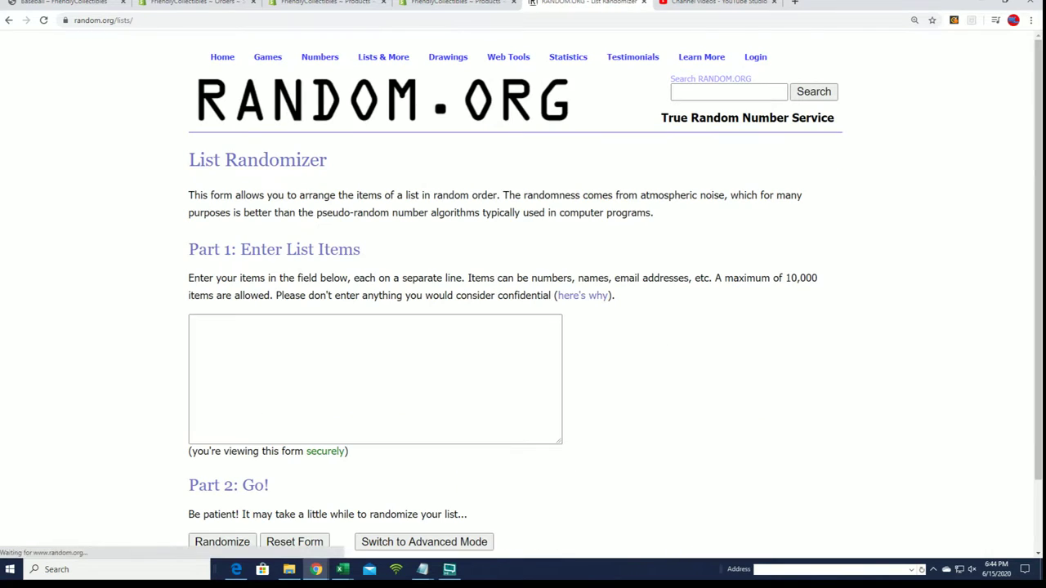
- Copy the checklist players from "1980 Miracle/Quarterbacks Of" through "Zion Williamson" in Notepad into the List Randomizer's list items field
{"action": "key", "text": "alt+Tab"}
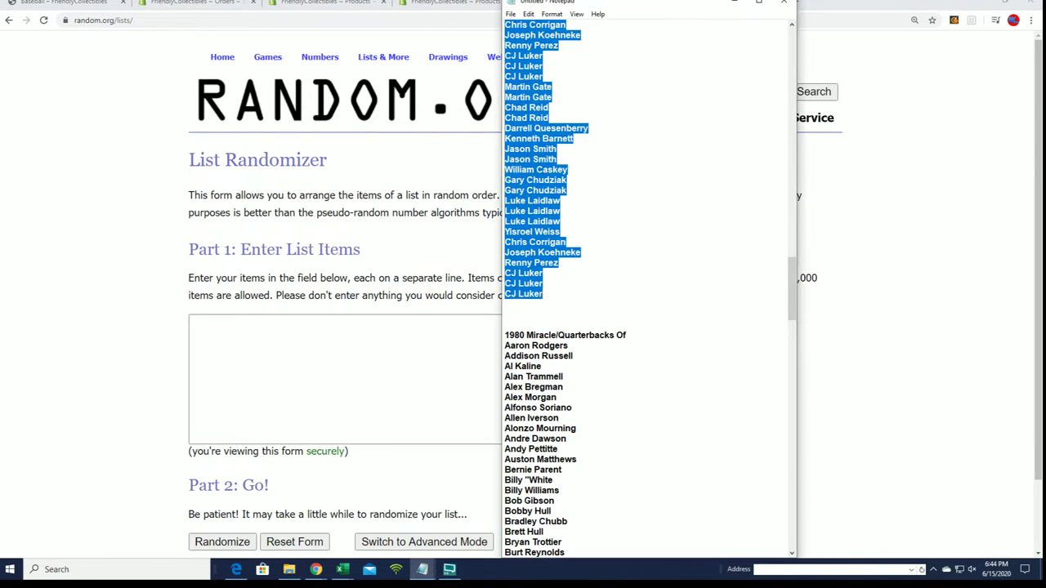
{"action": "scroll", "coordinate": [711, 238], "scroll_direction": "down", "scroll_amount": 4}
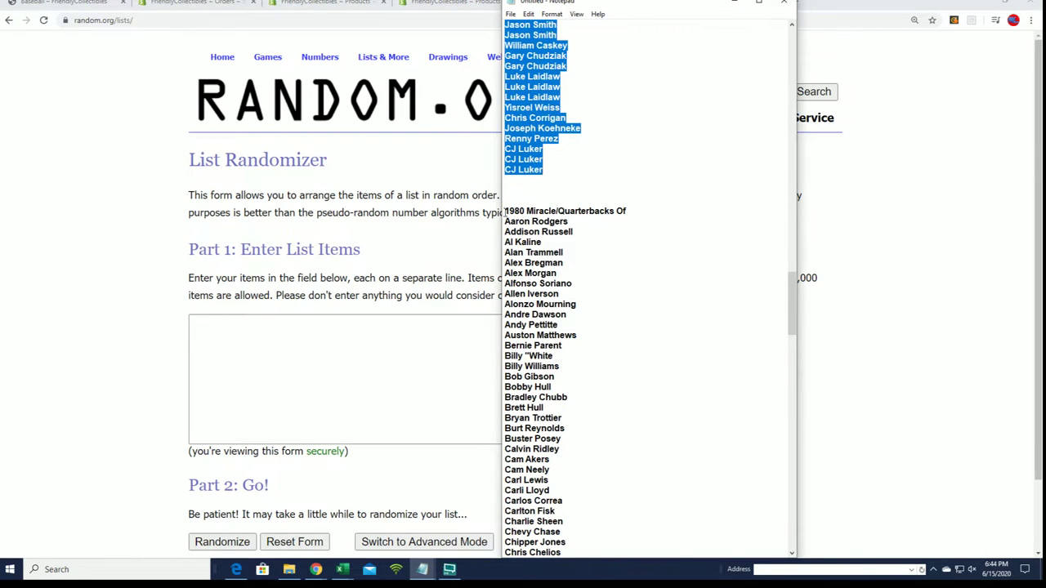
{"action": "left_click_drag", "start_coordinate": [505, 211], "coordinate": [631, 577]}
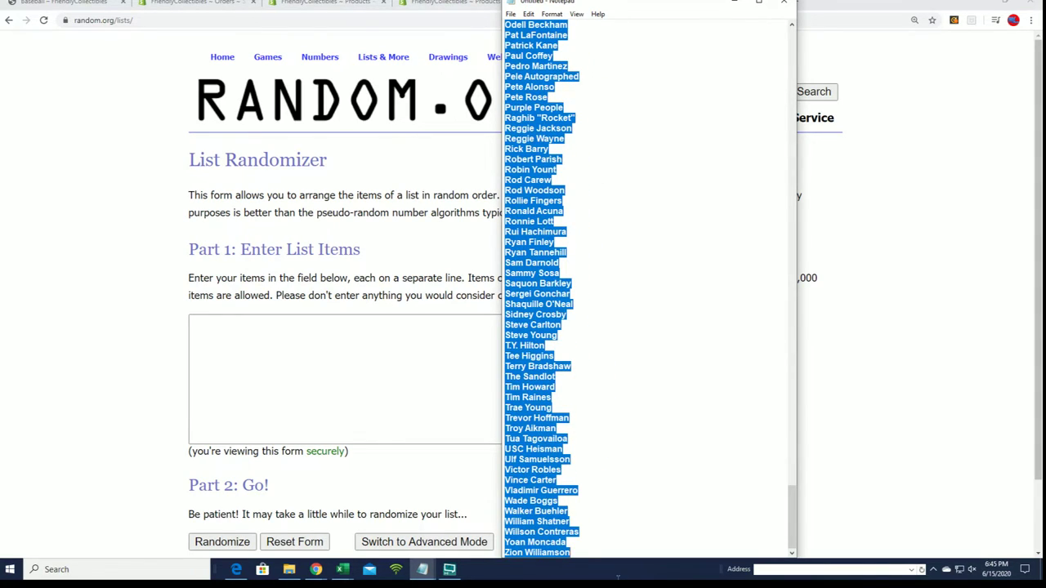
{"action": "right_click", "coordinate": [551, 375]}
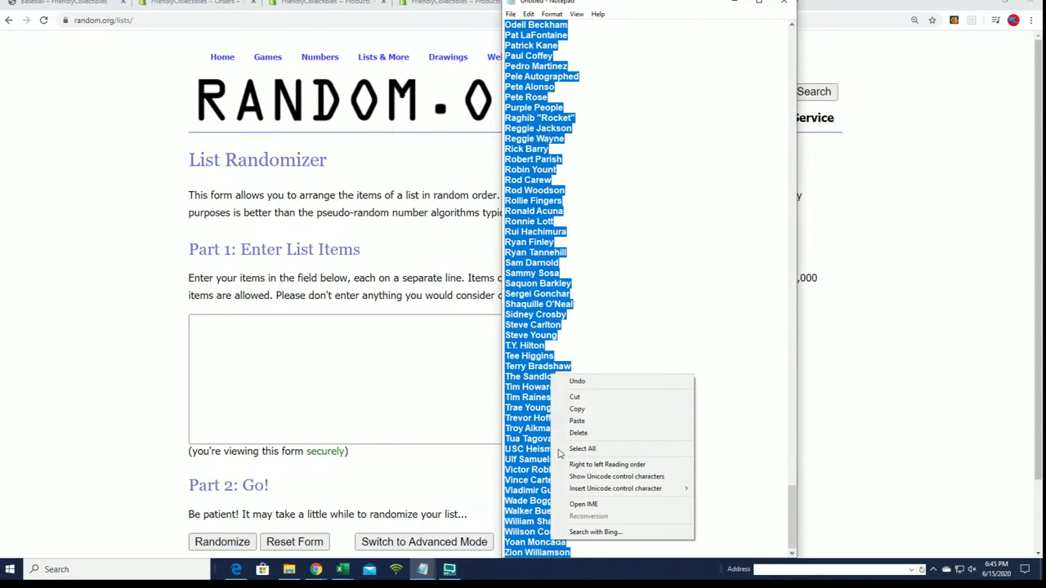
{"action": "left_click", "coordinate": [572, 411]}
{"action": "left_click", "coordinate": [211, 326]}
{"action": "right_click", "coordinate": [212, 329]}
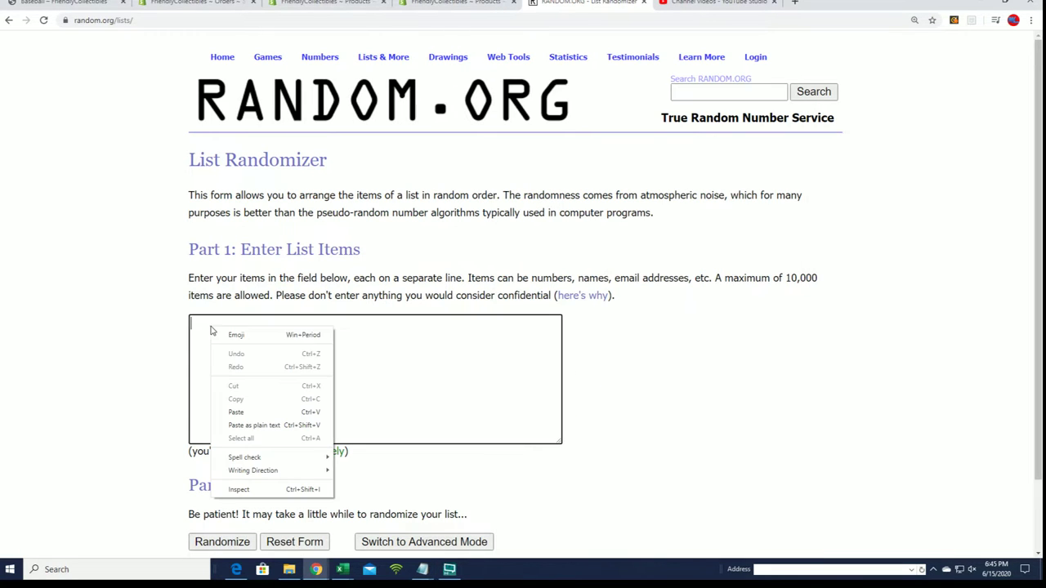
{"action": "left_click", "coordinate": [235, 412]}
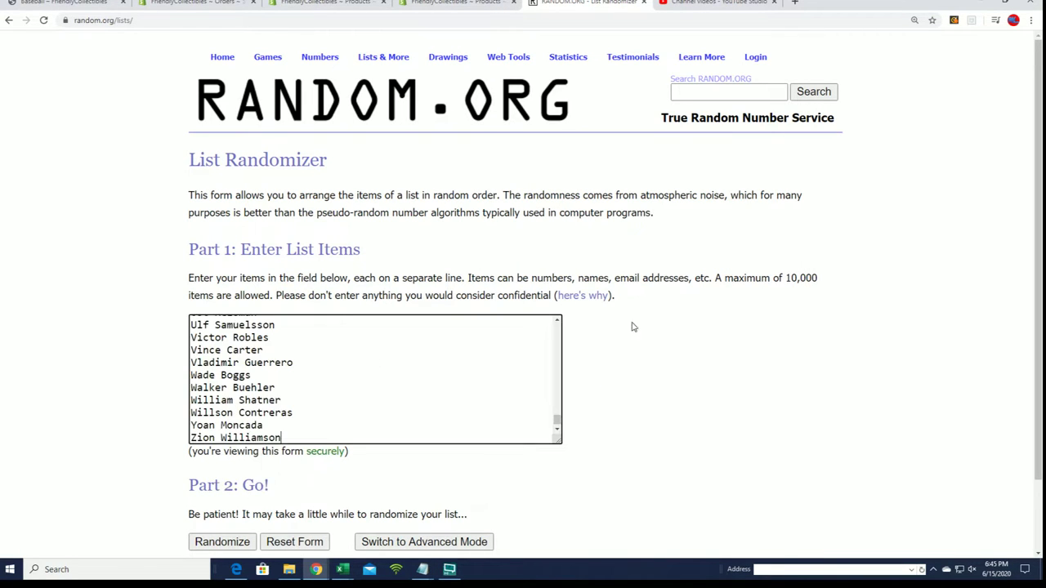
- Randomize the checklist player list seven times in a row
{"action": "scroll", "coordinate": [264, 497], "scroll_direction": "down", "scroll_amount": 1}
{"action": "left_click", "coordinate": [222, 460]}
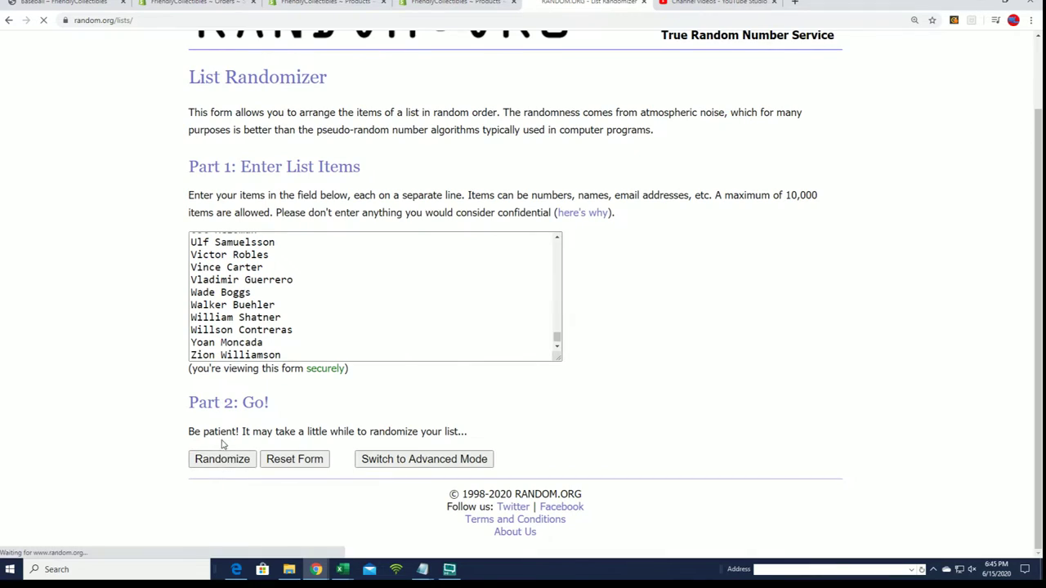
{"action": "scroll", "coordinate": [196, 474], "scroll_direction": "down", "scroll_amount": 13}
{"action": "scroll", "coordinate": [196, 476], "scroll_direction": "down", "scroll_amount": 15}
{"action": "left_click", "coordinate": [205, 462]}
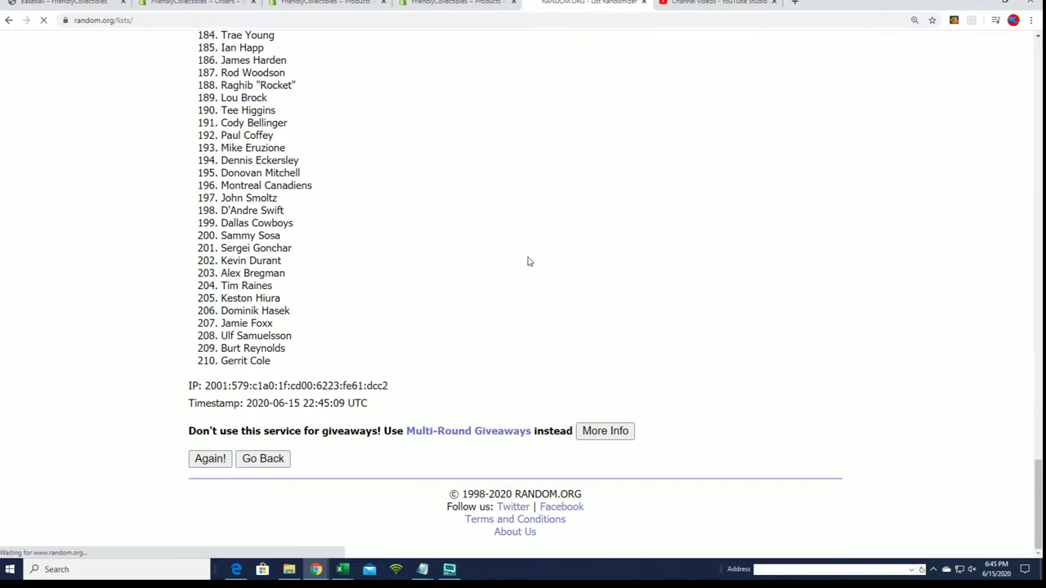
{"action": "left_click_drag", "start_coordinate": [1039, 64], "coordinate": [993, 458]}
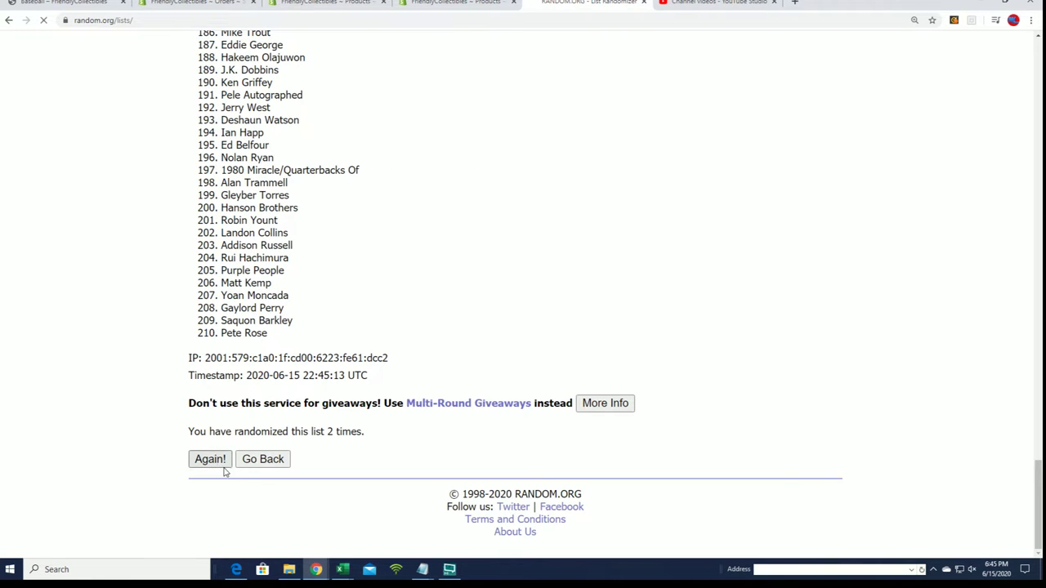
{"action": "left_click", "coordinate": [224, 466]}
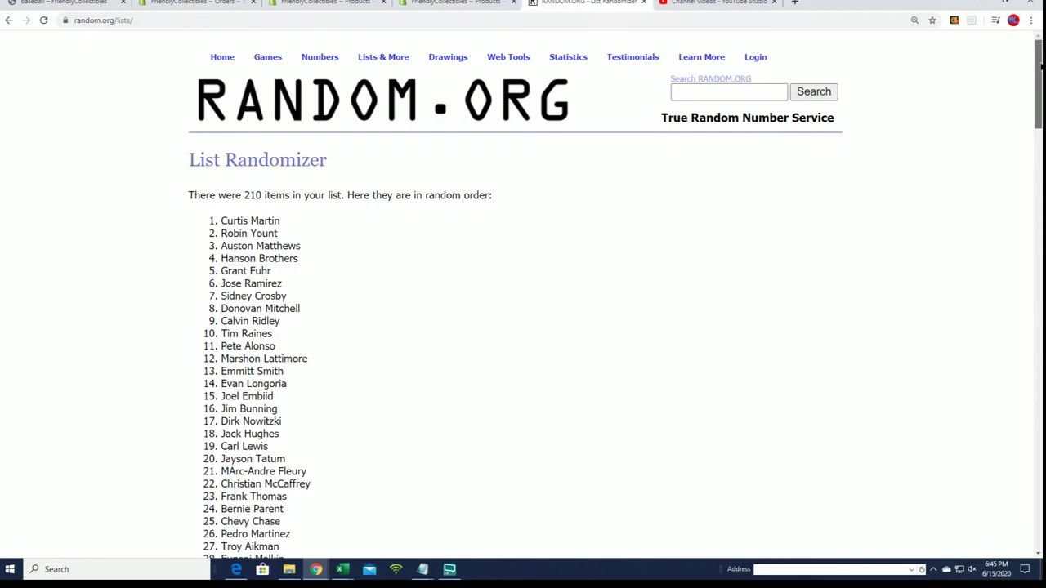
{"action": "left_click_drag", "start_coordinate": [1040, 72], "coordinate": [912, 541]}
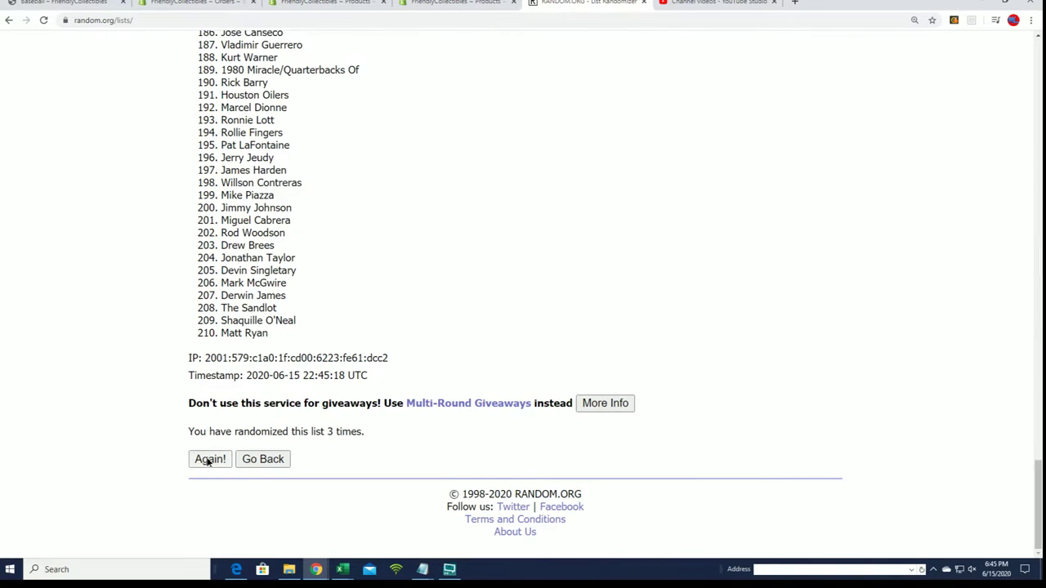
{"action": "left_click", "coordinate": [209, 461]}
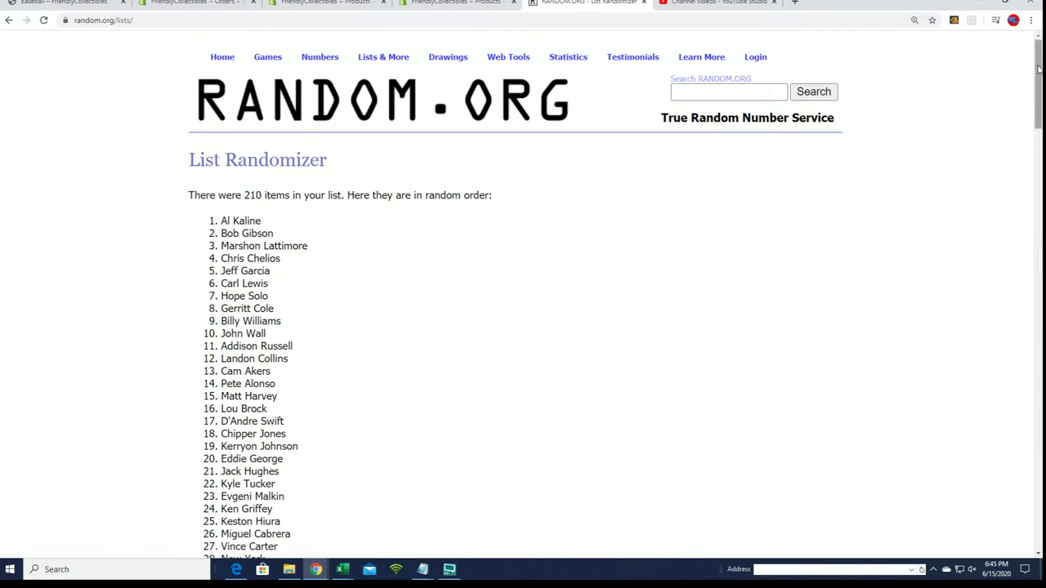
{"action": "left_click_drag", "start_coordinate": [1038, 69], "coordinate": [1025, 520]}
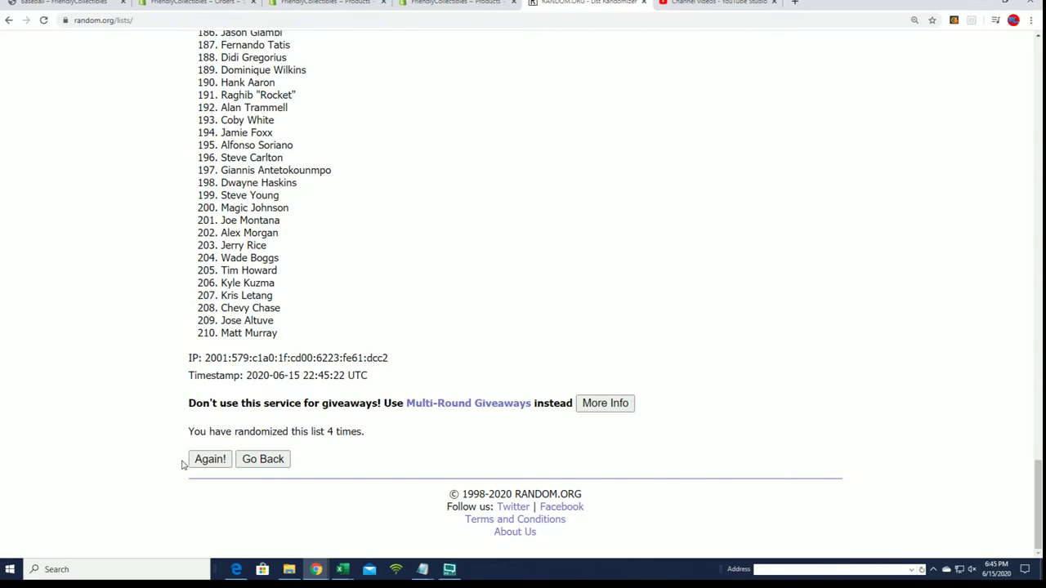
{"action": "left_click", "coordinate": [209, 460]}
{"action": "left_click_drag", "start_coordinate": [1036, 54], "coordinate": [1035, 503]}
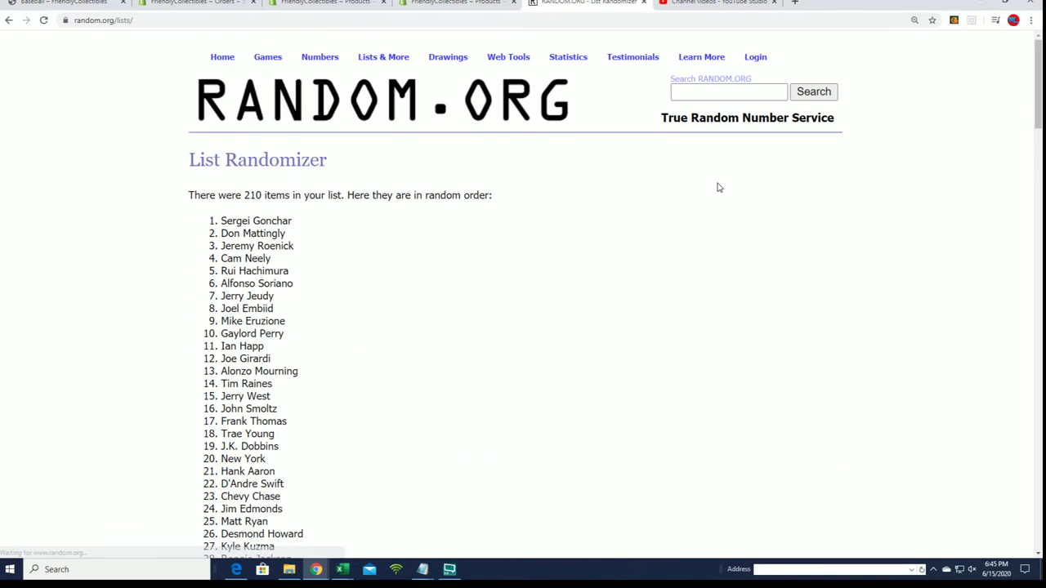
{"action": "left_click_drag", "start_coordinate": [1039, 55], "coordinate": [1037, 480]}
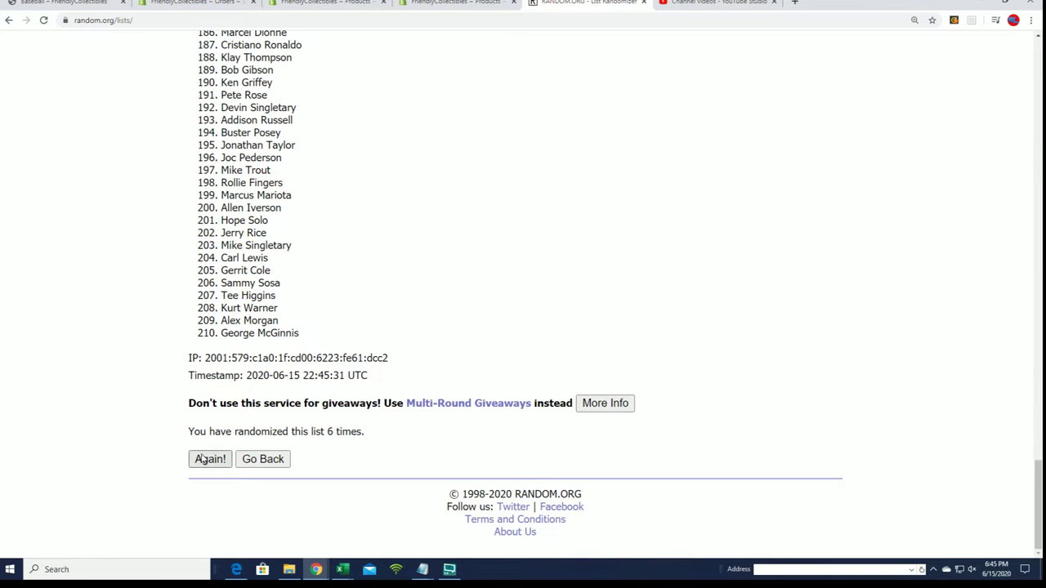
{"action": "left_click", "coordinate": [205, 460]}
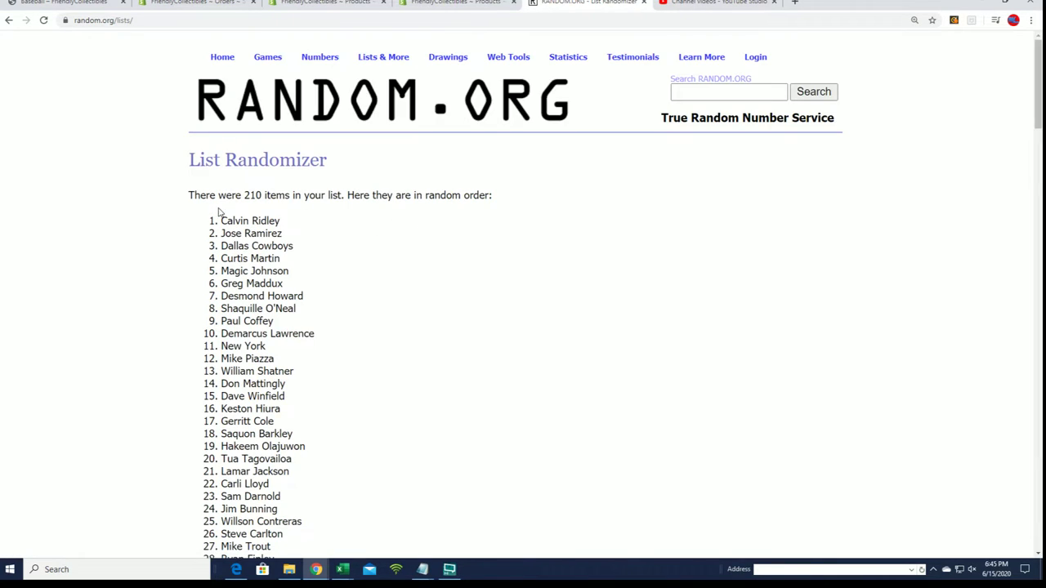
- Copy the entire randomized checklist player list, from the first item to the last, and look back over it
{"action": "left_click_drag", "start_coordinate": [218, 213], "coordinate": [282, 333]}
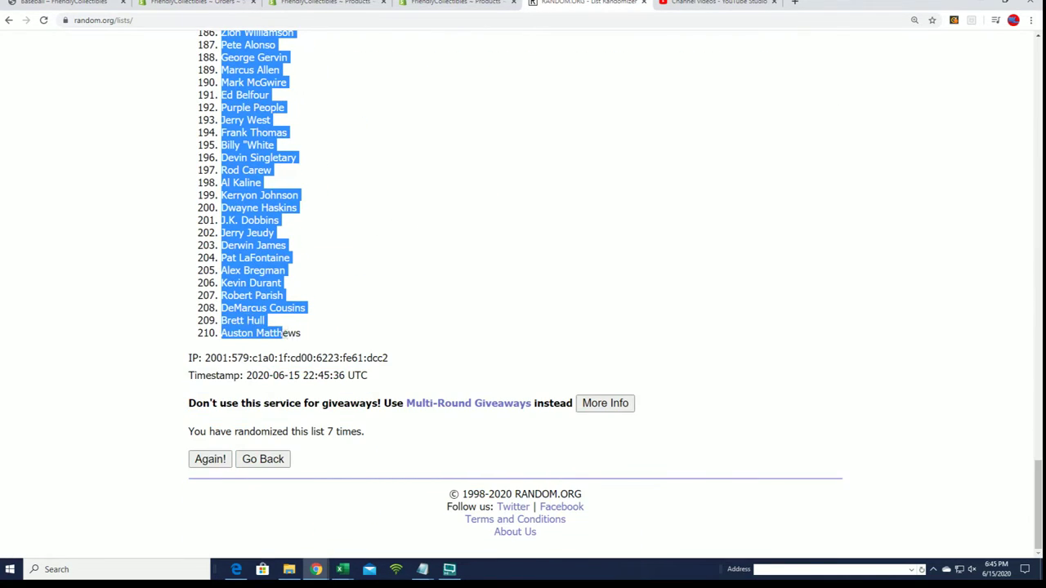
{"action": "right_click", "coordinate": [258, 297]}
{"action": "left_click", "coordinate": [395, 300]}
{"action": "scroll", "coordinate": [467, 373], "scroll_direction": "up", "scroll_amount": 8}
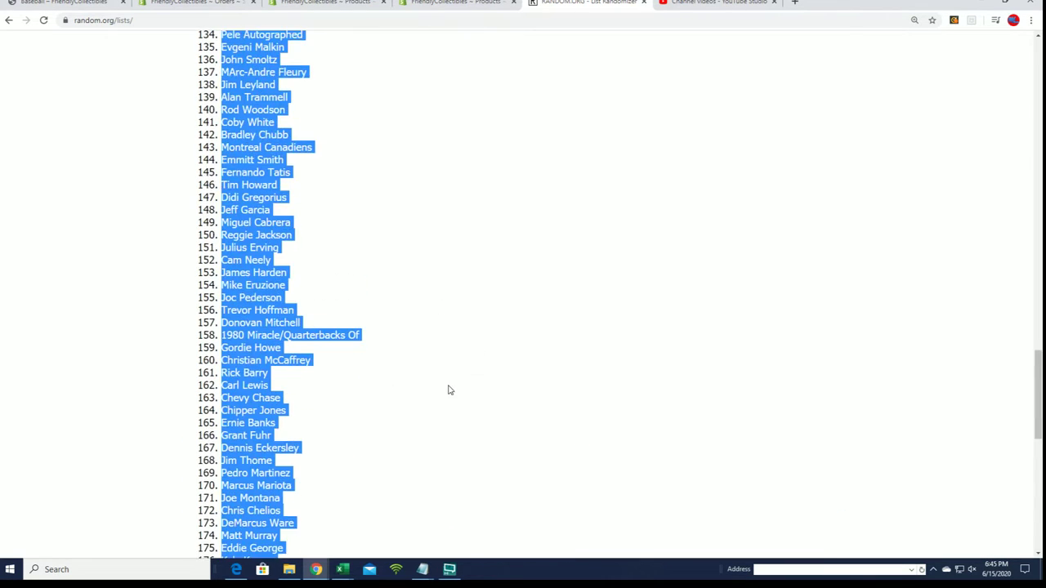
{"action": "scroll", "coordinate": [433, 396], "scroll_direction": "up", "scroll_amount": 15}
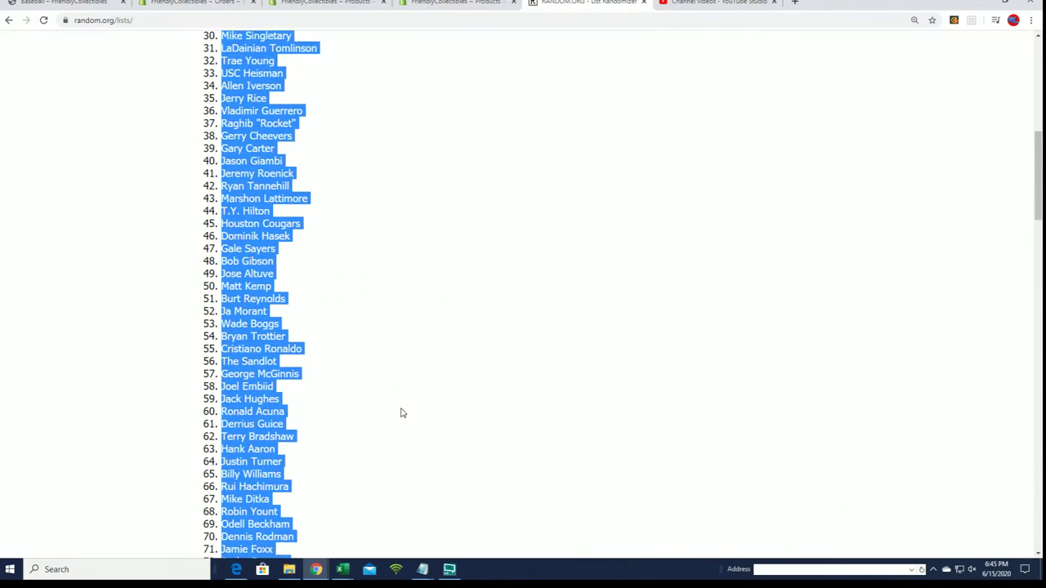
{"action": "scroll", "coordinate": [400, 413], "scroll_direction": "up", "scroll_amount": 7}
{"action": "scroll", "coordinate": [400, 404], "scroll_direction": "down", "scroll_amount": 1}
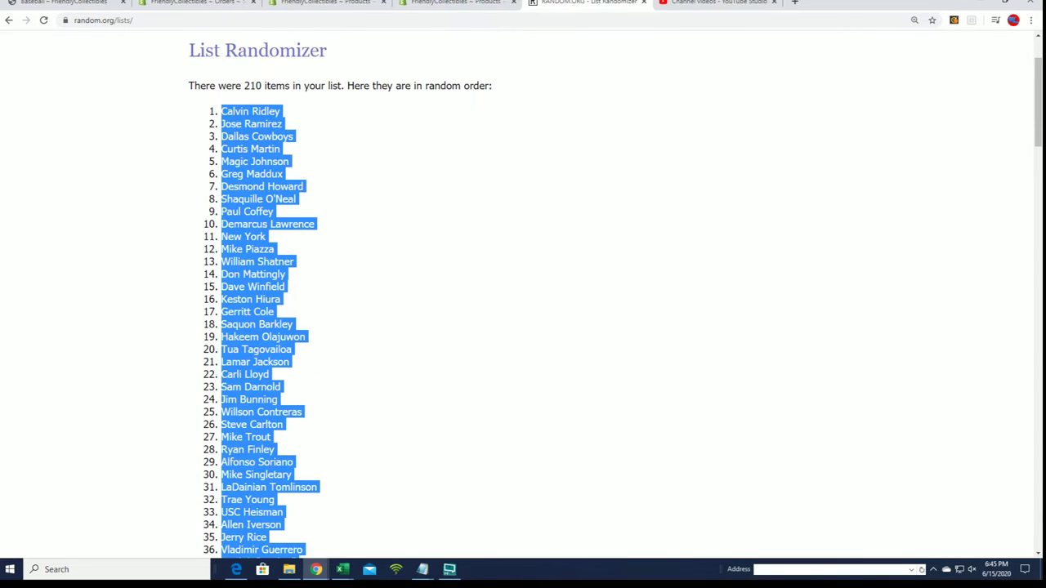
- Switch to the Excel workbook and paste the randomized players at cell B2 using Paste Special as Text
{"action": "key", "text": "alt+Tab"}
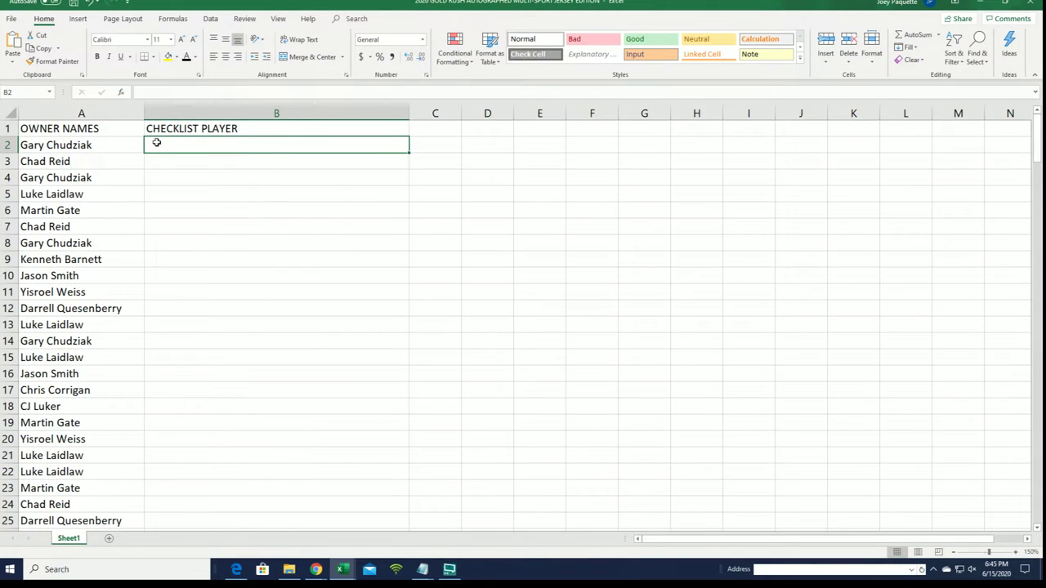
{"action": "right_click", "coordinate": [156, 143]}
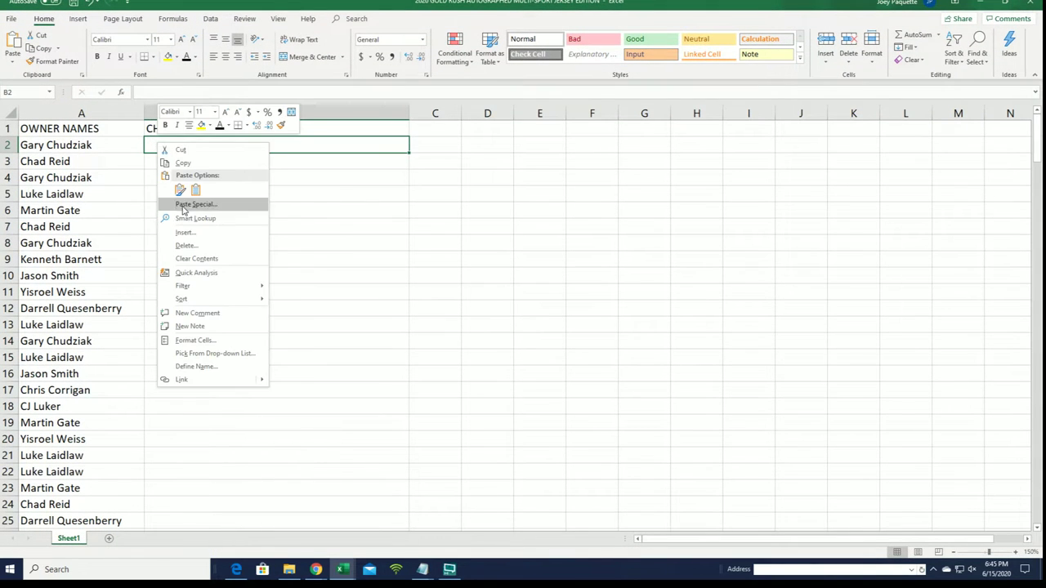
{"action": "left_click", "coordinate": [188, 205]}
{"action": "left_click", "coordinate": [97, 150]}
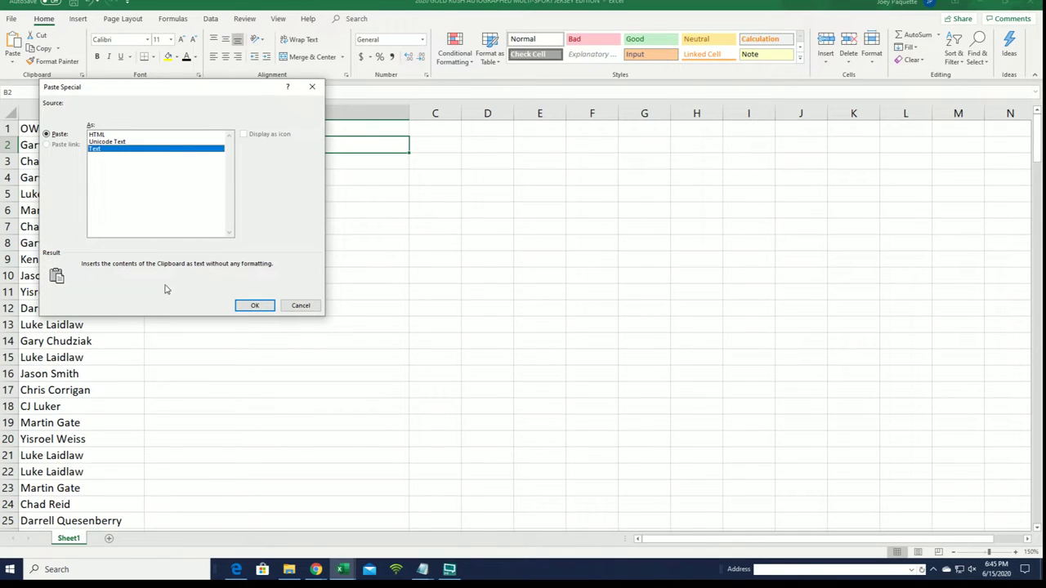
{"action": "left_click", "coordinate": [254, 305]}
- Narrow the OWNER NAMES column slightly so it fits closely around the longest name
{"action": "left_click", "coordinate": [89, 113]}
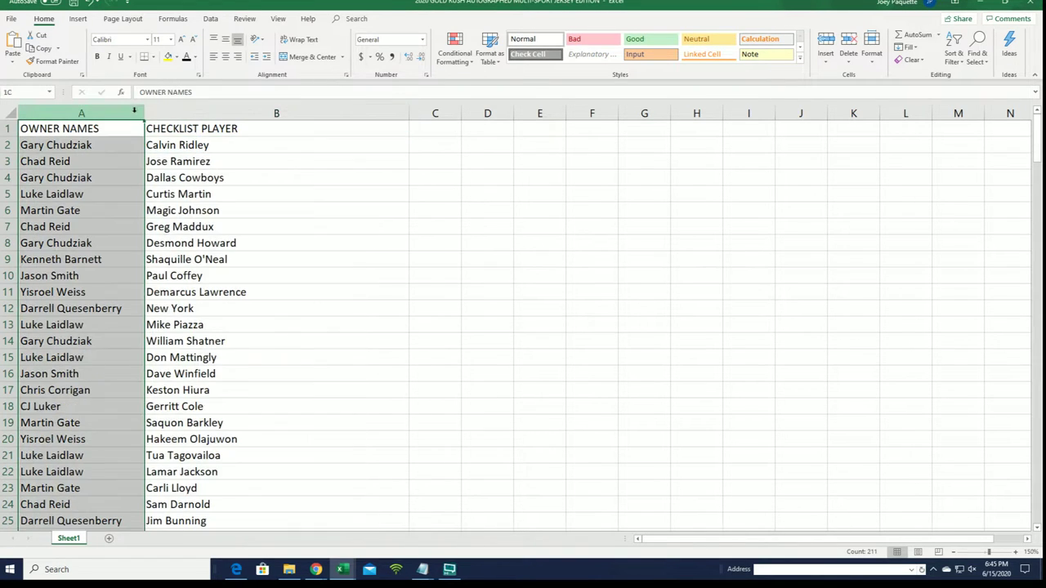
{"action": "left_click", "coordinate": [147, 113]}
{"action": "left_click", "coordinate": [135, 113]}
{"action": "left_click_drag", "start_coordinate": [143, 113], "coordinate": [129, 112]}
- Review the owner and checklist player pairings from the start of the list to row 64, marking rows 28, 49 and 64 along the way
{"action": "scroll", "coordinate": [184, 292], "scroll_direction": "down", "scroll_amount": 1}
{"action": "scroll", "coordinate": [184, 292], "scroll_direction": "down", "scroll_amount": 5}
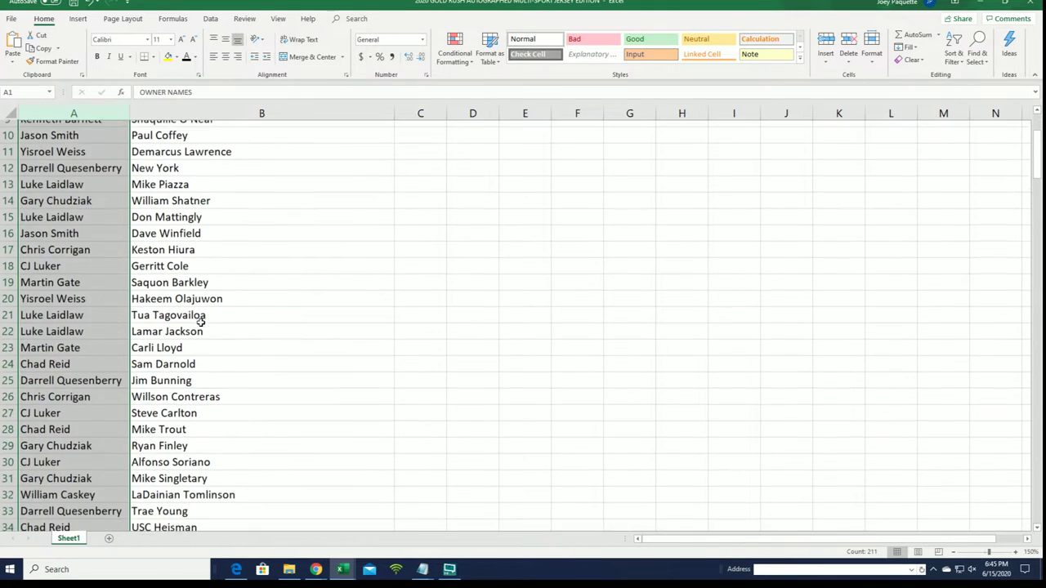
{"action": "left_click", "coordinate": [237, 327]}
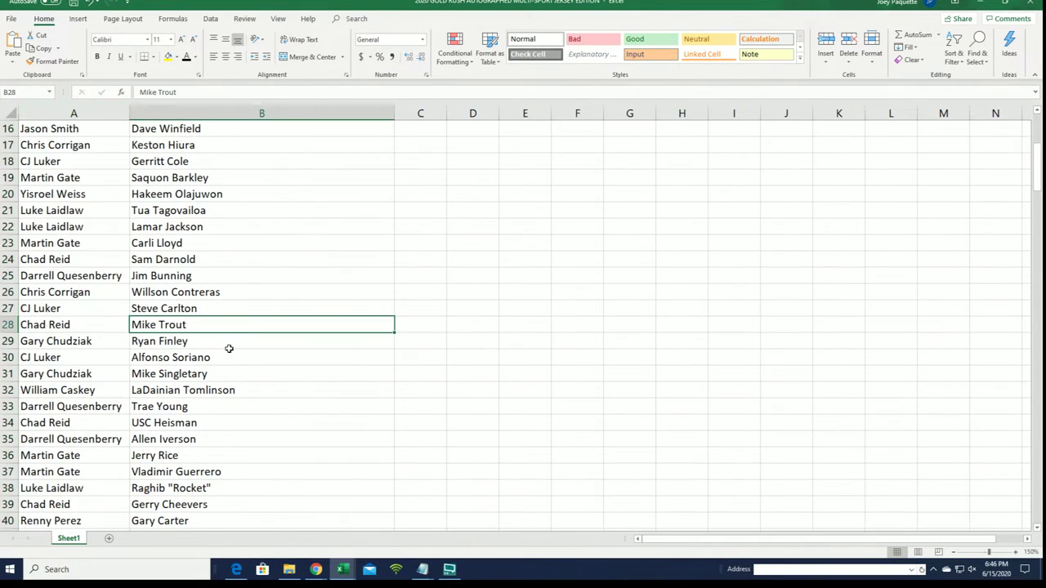
{"action": "scroll", "coordinate": [229, 346], "scroll_direction": "down", "scroll_amount": 2}
{"action": "scroll", "coordinate": [229, 346], "scroll_direction": "down", "scroll_amount": 4}
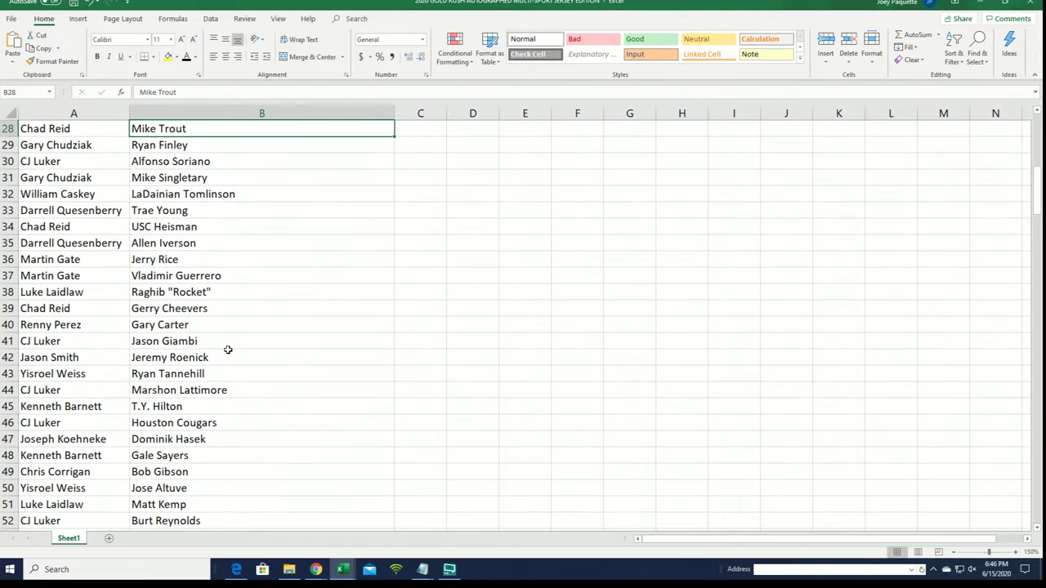
{"action": "scroll", "coordinate": [228, 350], "scroll_direction": "down", "scroll_amount": 2}
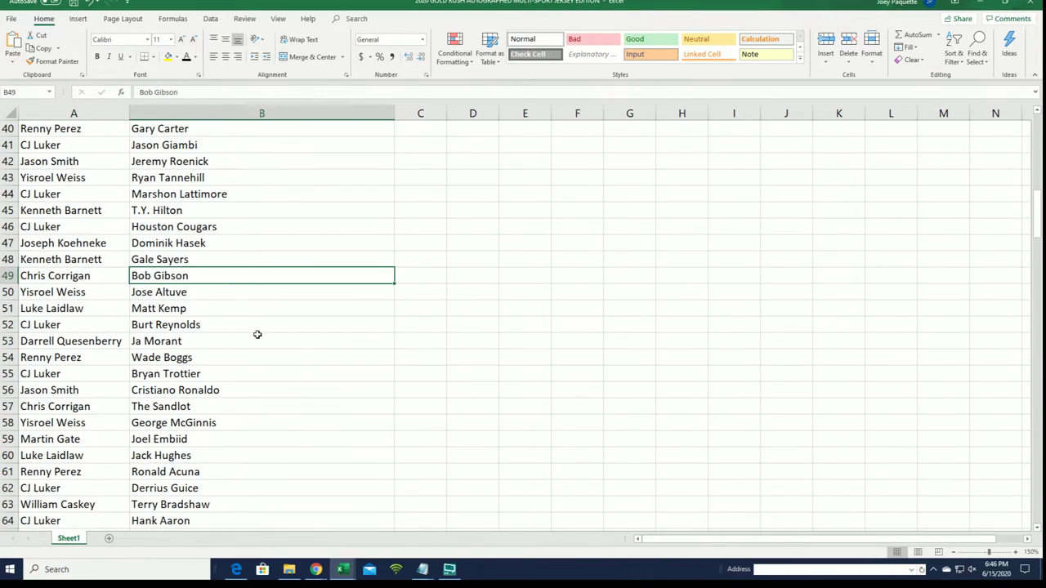
{"action": "scroll", "coordinate": [255, 336], "scroll_direction": "down", "scroll_amount": 3}
{"action": "left_click", "coordinate": [238, 309]}
{"action": "scroll", "coordinate": [239, 358], "scroll_direction": "down", "scroll_amount": 2}
{"action": "left_click", "coordinate": [227, 278]}
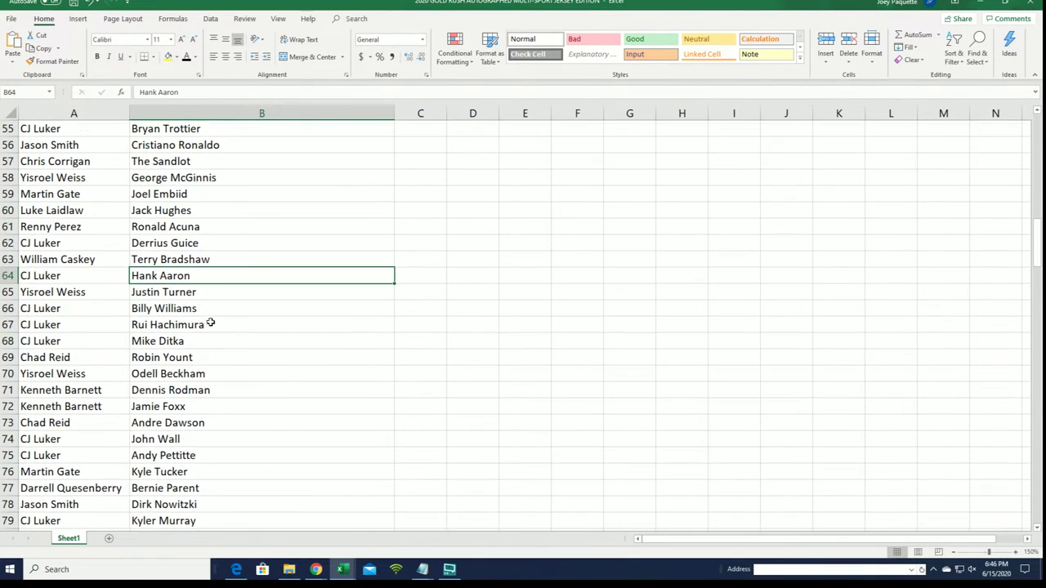
- Continue reviewing the owner and player pairings from row 65 through the Luka Doncic row, marking that player's cell B98
{"action": "scroll", "coordinate": [210, 323], "scroll_direction": "down", "scroll_amount": 3}
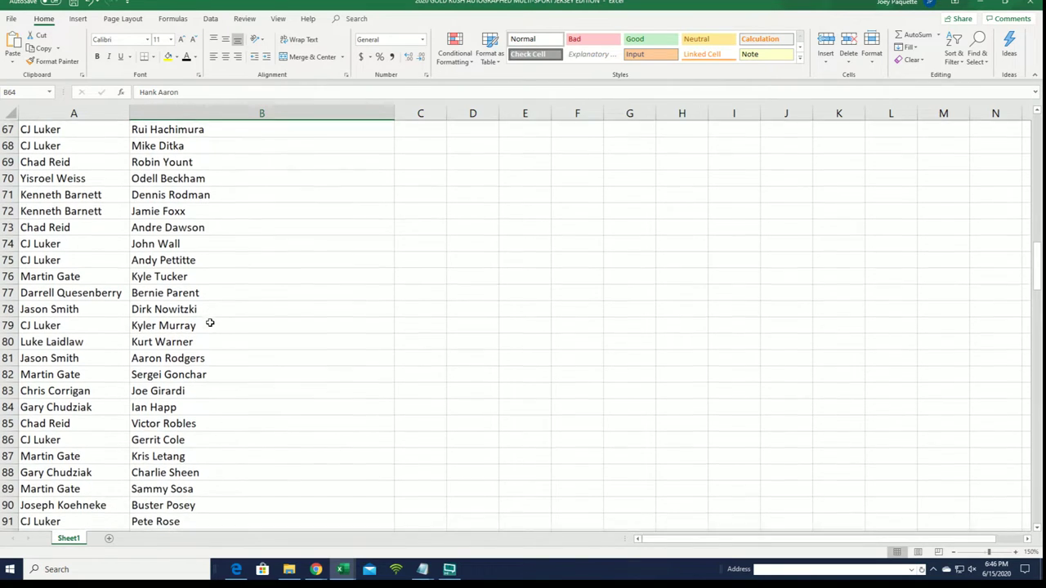
{"action": "scroll", "coordinate": [205, 325], "scroll_direction": "down", "scroll_amount": 1}
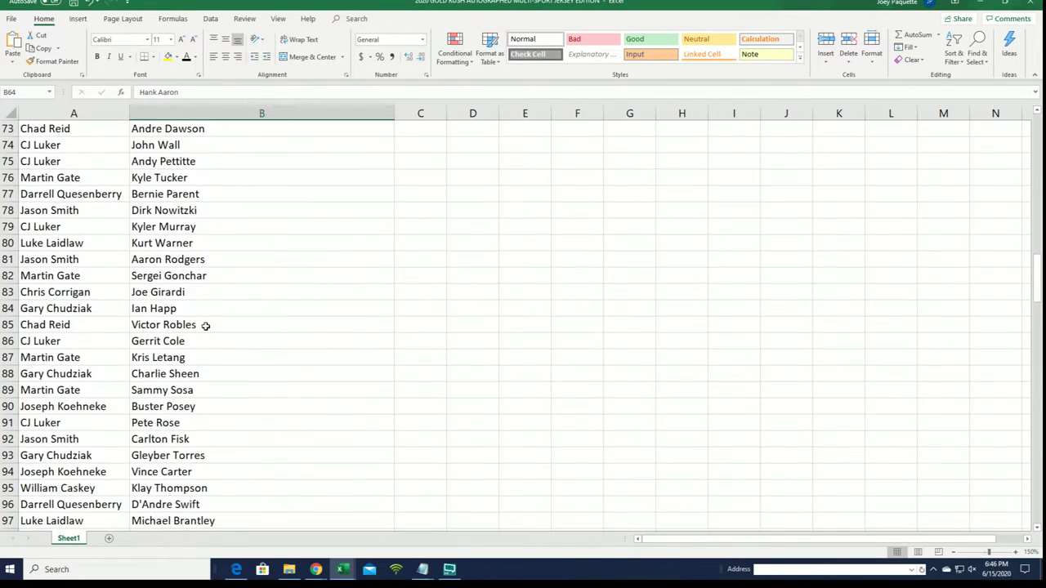
{"action": "scroll", "coordinate": [206, 326], "scroll_direction": "down", "scroll_amount": 2}
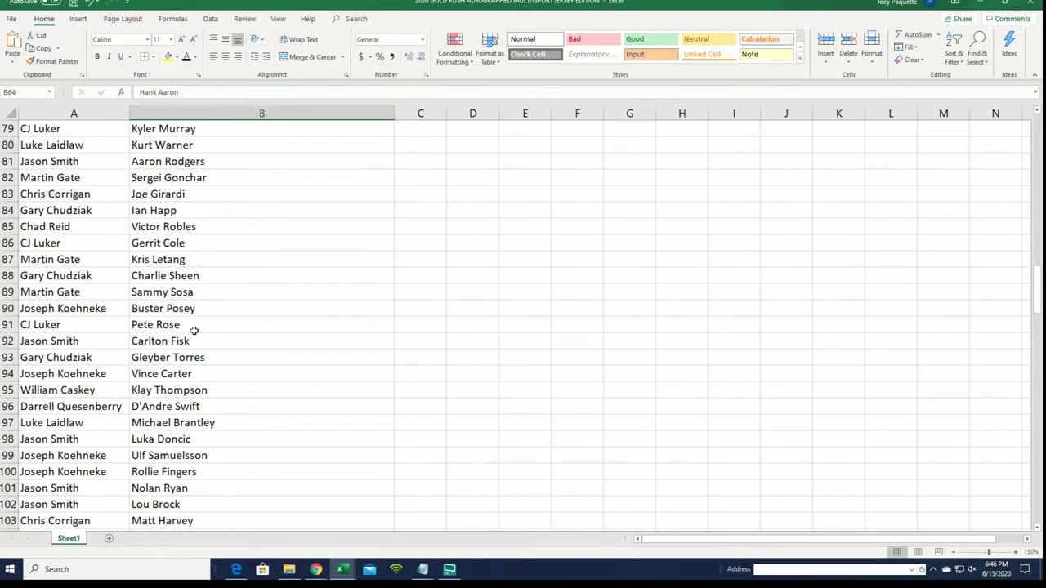
{"action": "scroll", "coordinate": [201, 329], "scroll_direction": "down", "scroll_amount": 2}
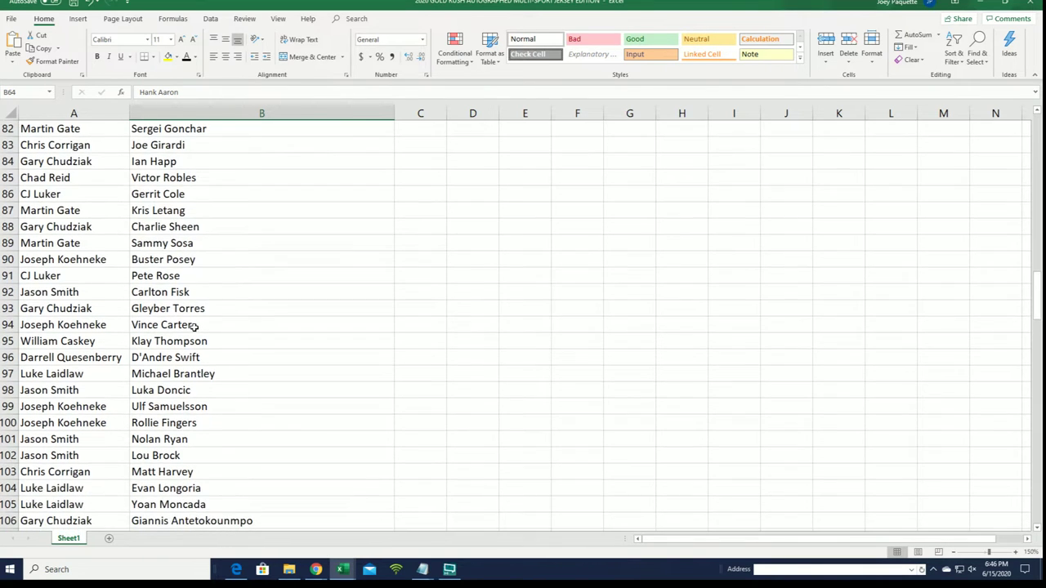
{"action": "scroll", "coordinate": [247, 326], "scroll_direction": "down", "scroll_amount": 1}
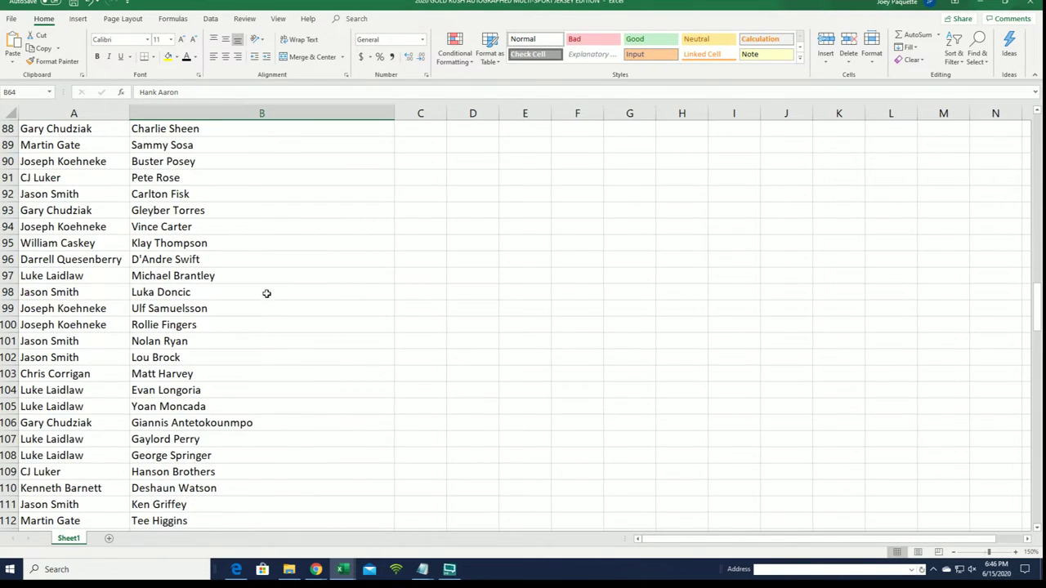
{"action": "left_click", "coordinate": [267, 293]}
{"action": "scroll", "coordinate": [308, 316], "scroll_direction": "down", "scroll_amount": 1}
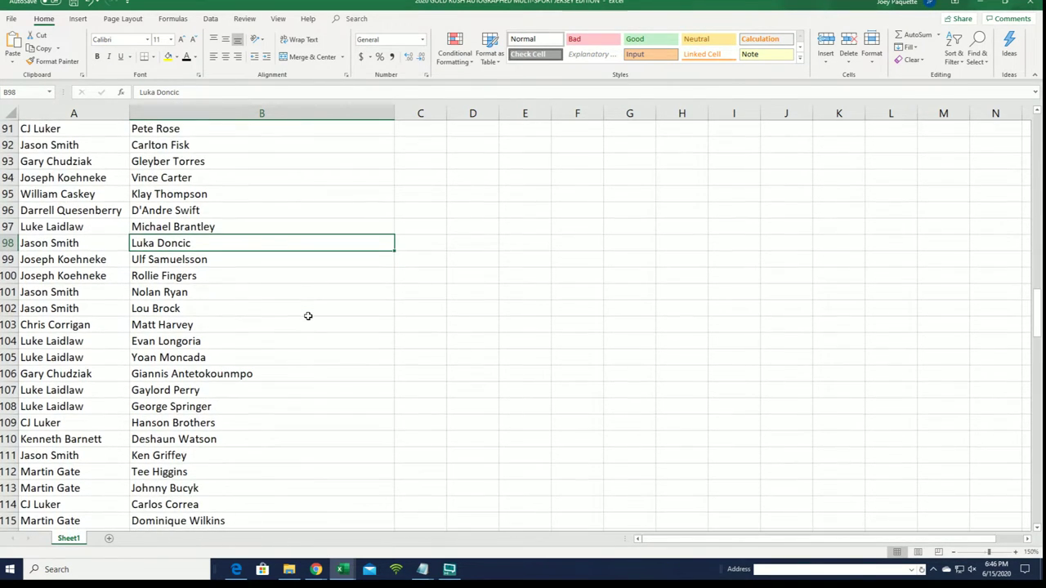
- Read through the owner and player pairings from row 99 to the Zion Williamson row
{"action": "scroll", "coordinate": [308, 316], "scroll_direction": "down", "scroll_amount": 3}
{"action": "scroll", "coordinate": [308, 316], "scroll_direction": "down", "scroll_amount": 2}
{"action": "scroll", "coordinate": [307, 316], "scroll_direction": "down", "scroll_amount": 1}
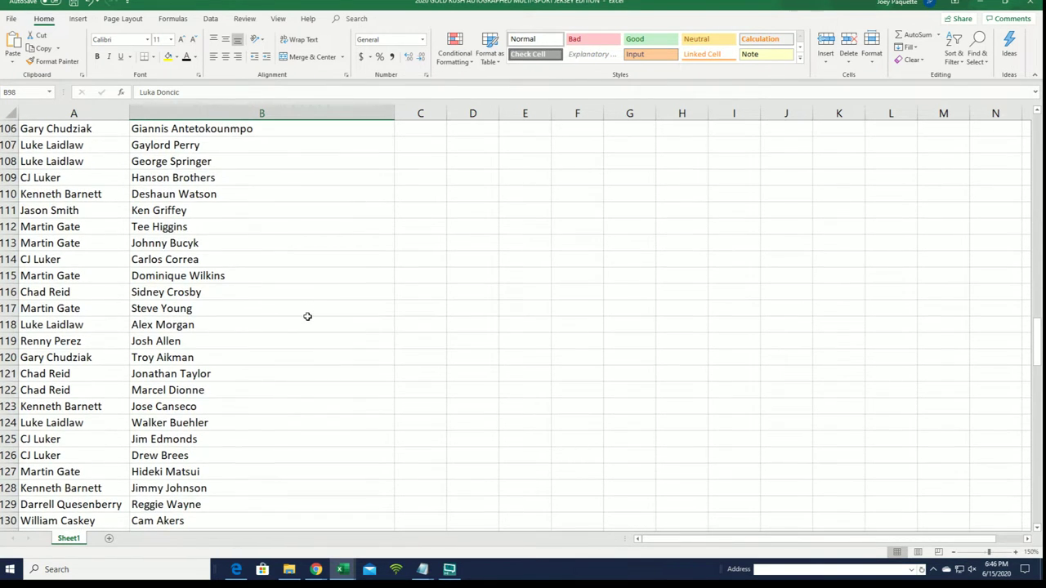
{"action": "scroll", "coordinate": [307, 316], "scroll_direction": "down", "scroll_amount": 1}
{"action": "scroll", "coordinate": [307, 317], "scroll_direction": "down", "scroll_amount": 2}
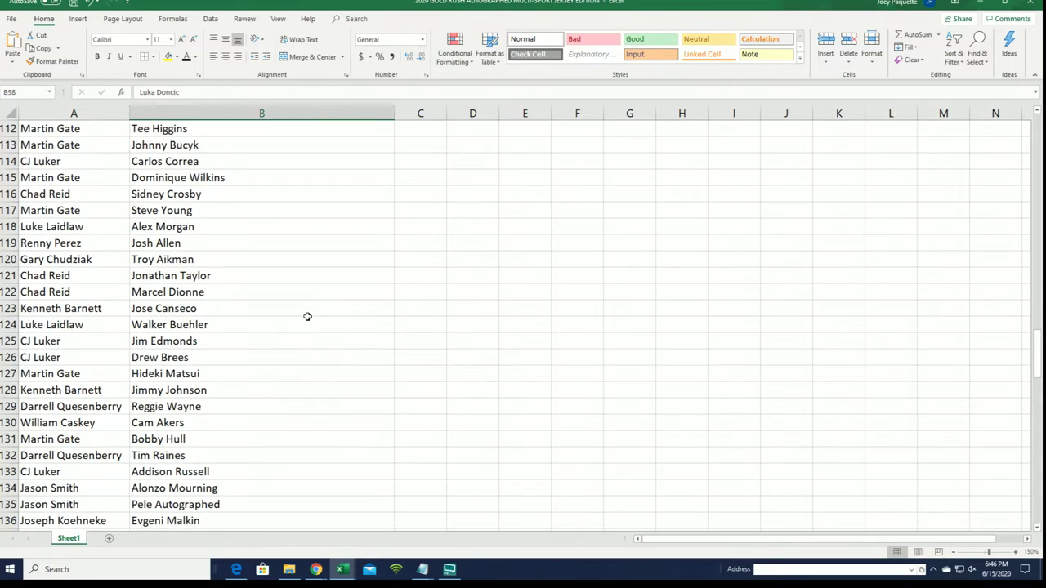
{"action": "scroll", "coordinate": [307, 316], "scroll_direction": "down", "scroll_amount": 2}
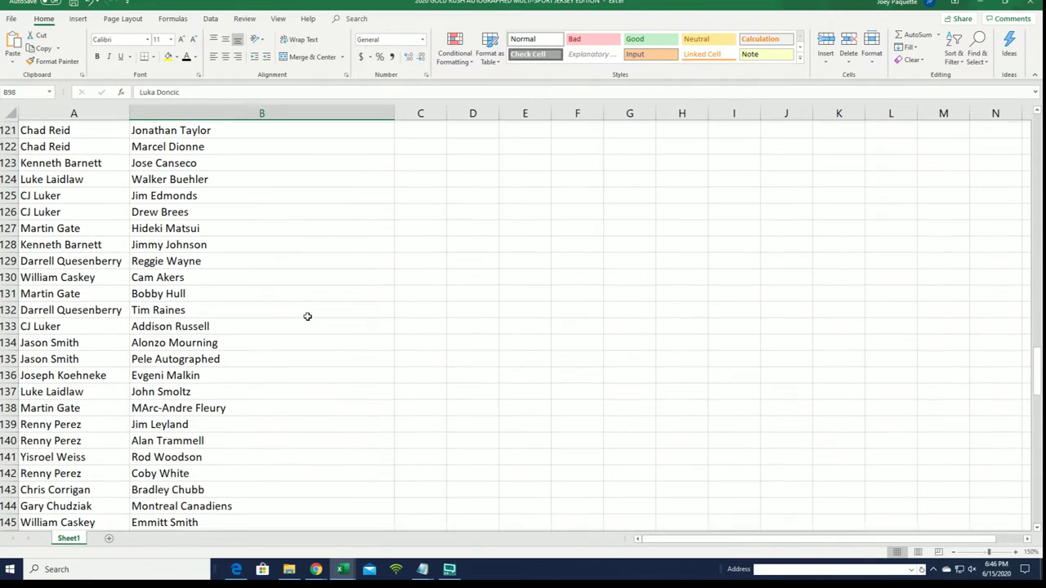
{"action": "scroll", "coordinate": [308, 317], "scroll_direction": "down", "scroll_amount": 2}
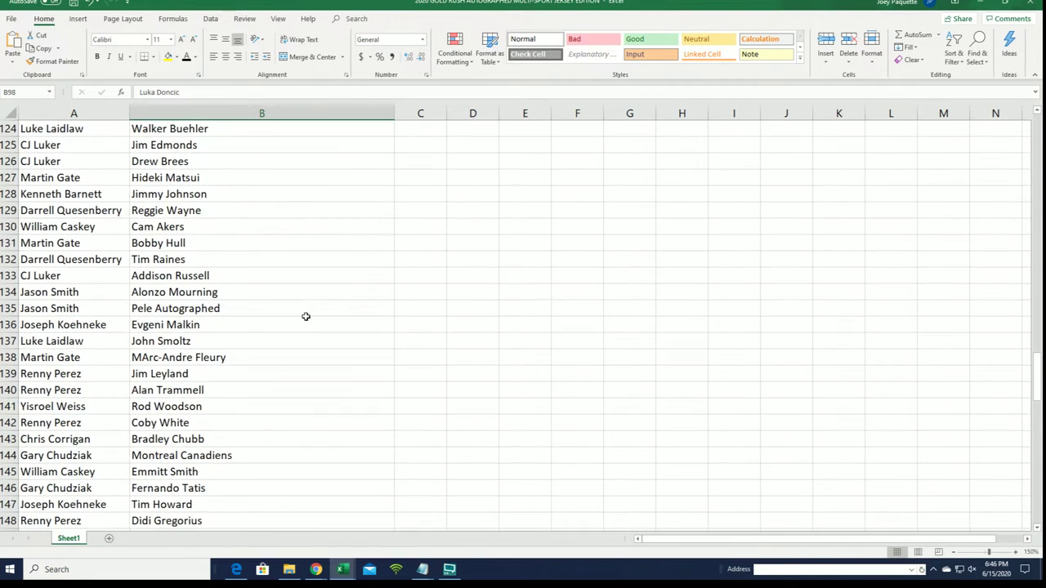
{"action": "scroll", "coordinate": [304, 319], "scroll_direction": "down", "scroll_amount": 5}
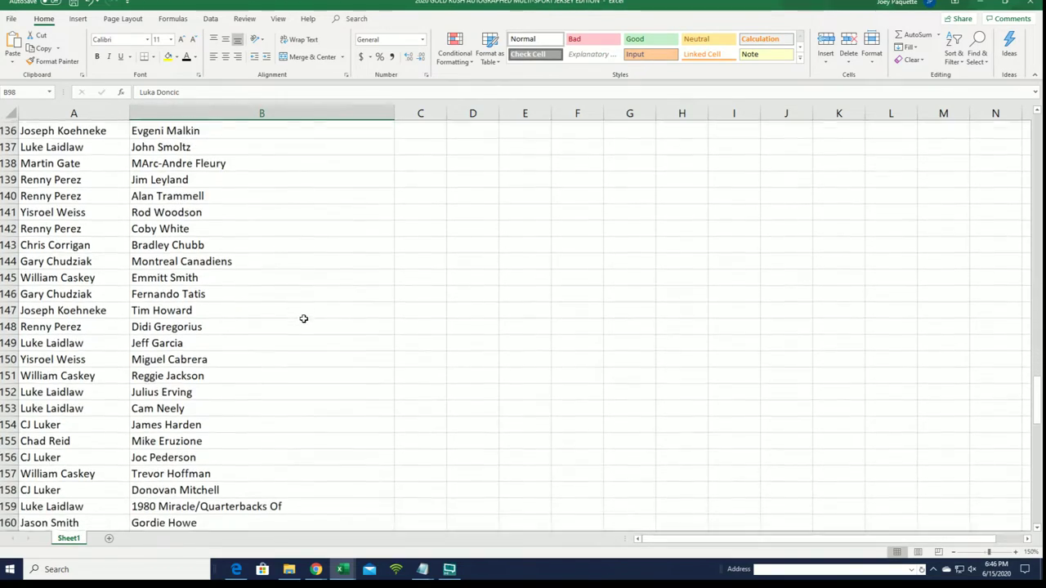
{"action": "scroll", "coordinate": [304, 319], "scroll_direction": "down", "scroll_amount": 4}
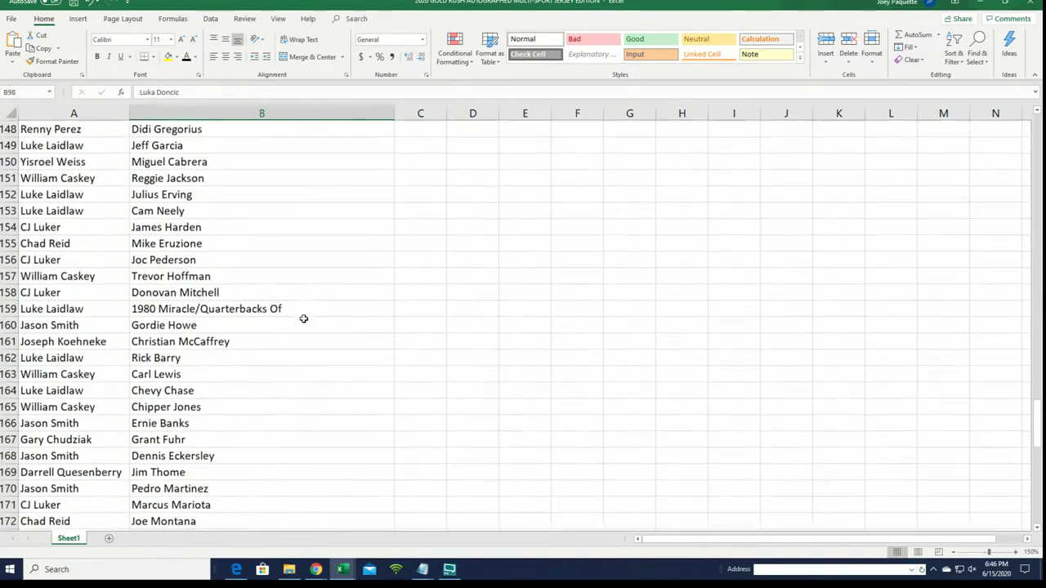
{"action": "scroll", "coordinate": [303, 319], "scroll_direction": "down", "scroll_amount": 2}
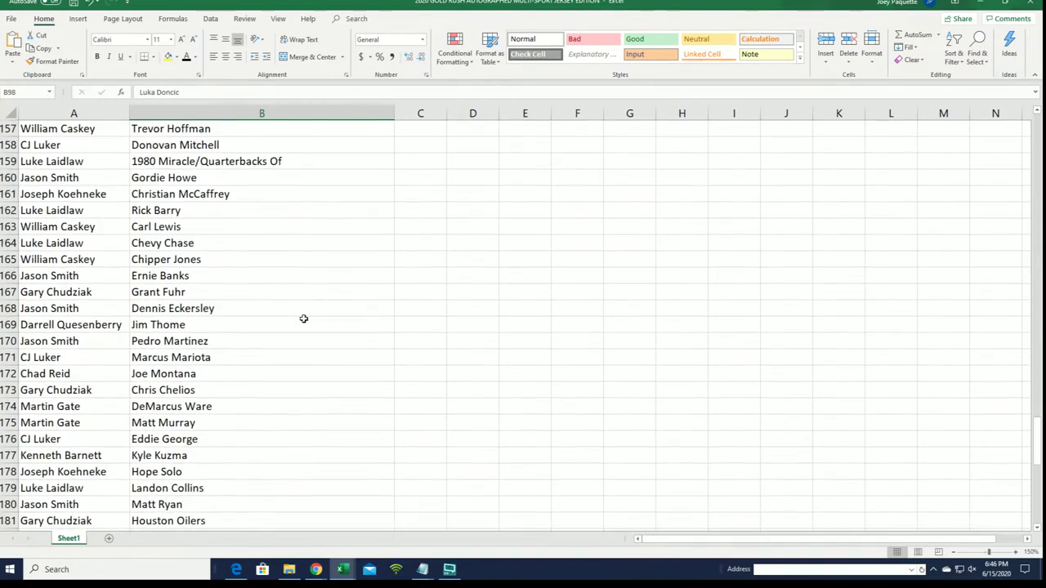
{"action": "scroll", "coordinate": [304, 318], "scroll_direction": "down", "scroll_amount": 2}
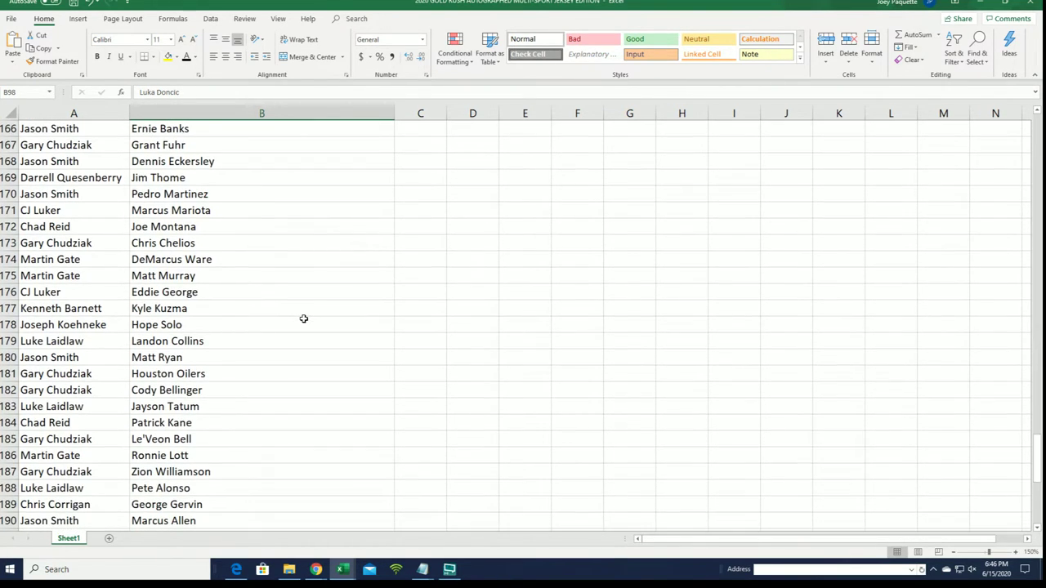
{"action": "scroll", "coordinate": [303, 319], "scroll_direction": "down", "scroll_amount": 3}
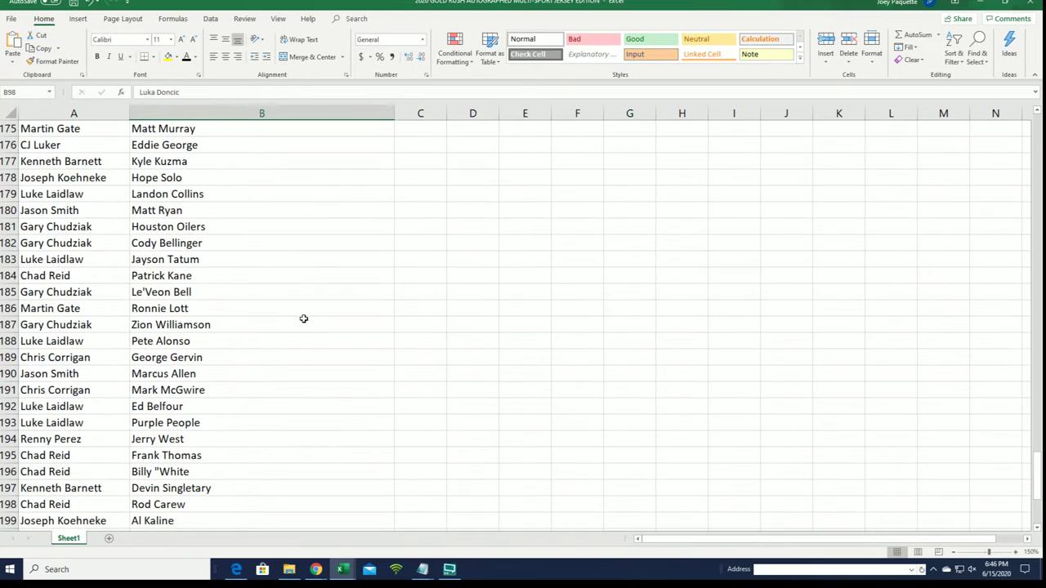
- Check the remaining pairings from Zion Williamson in row 187 to the final entry in row 211, and return to the start of the list
{"action": "left_click", "coordinate": [300, 320]}
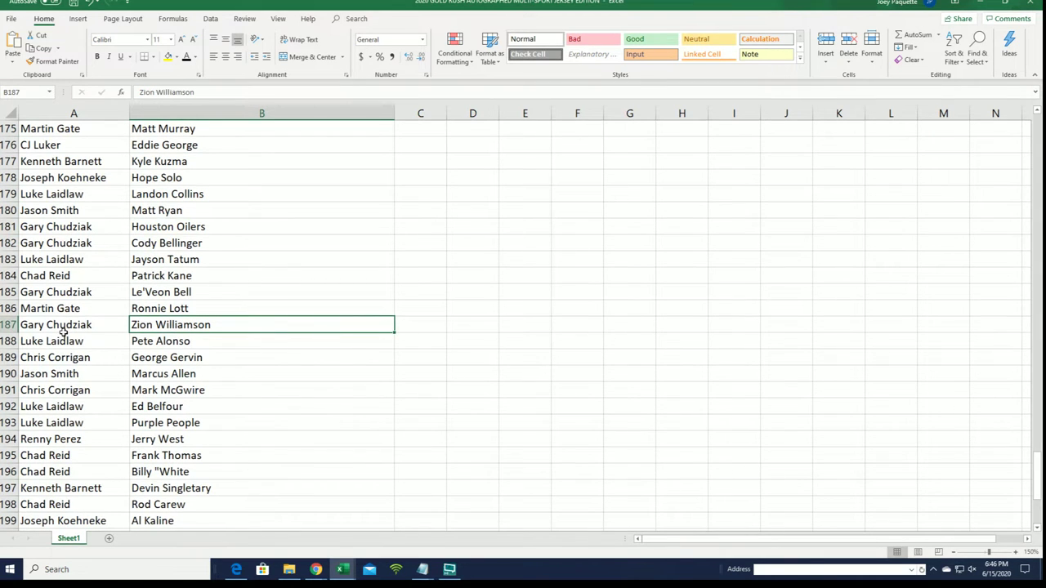
{"action": "left_click", "coordinate": [87, 346]}
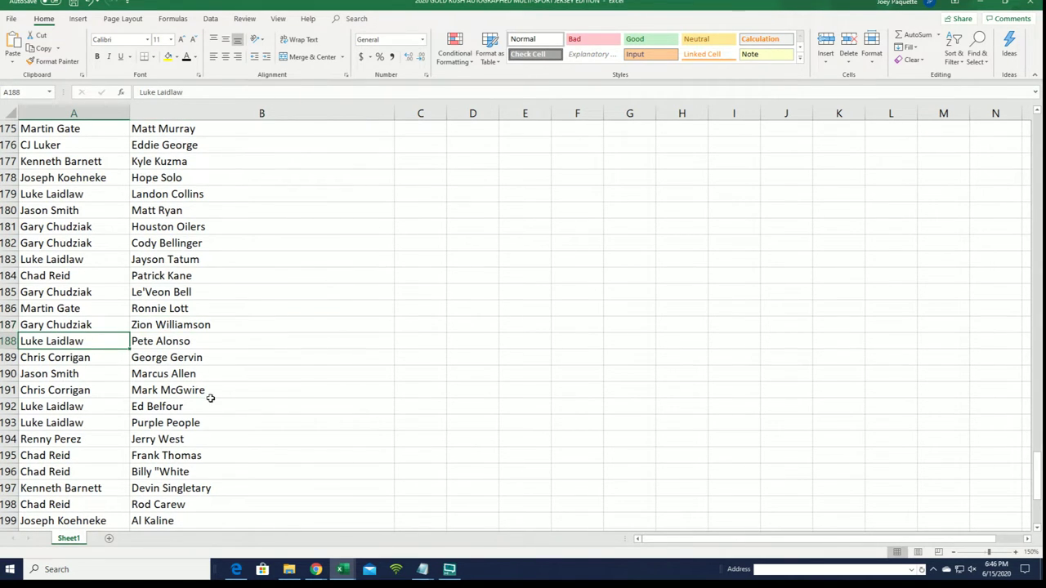
{"action": "scroll", "coordinate": [210, 398], "scroll_direction": "down", "scroll_amount": 3}
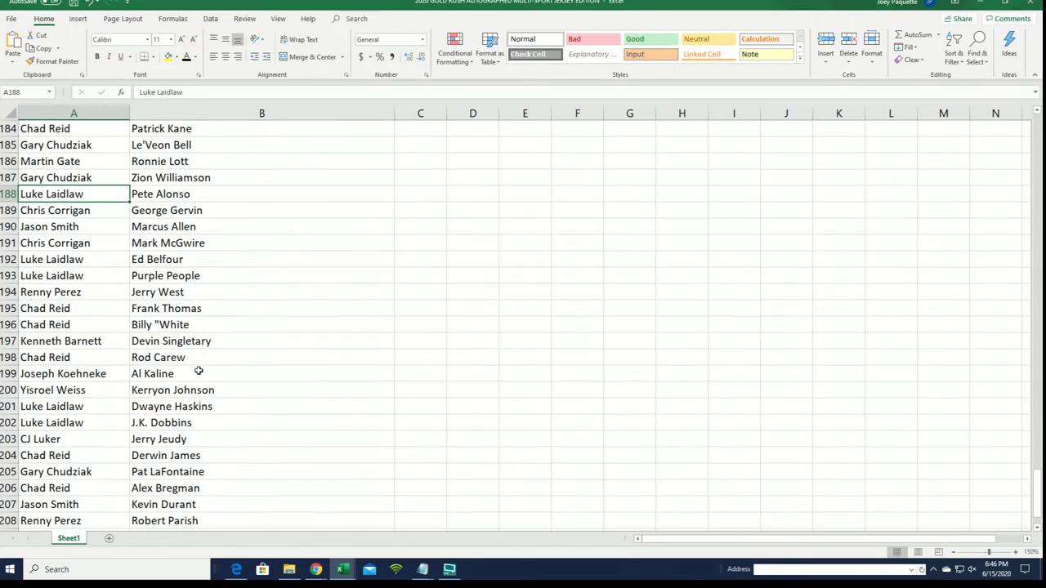
{"action": "scroll", "coordinate": [198, 370], "scroll_direction": "down", "scroll_amount": 3}
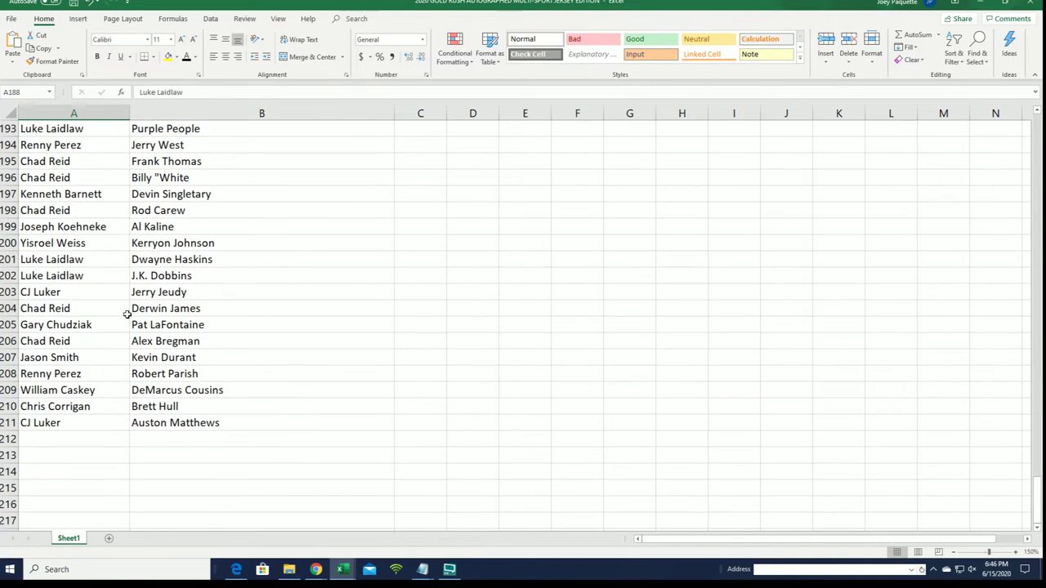
{"action": "left_click", "coordinate": [89, 292]}
{"action": "left_click", "coordinate": [198, 297]}
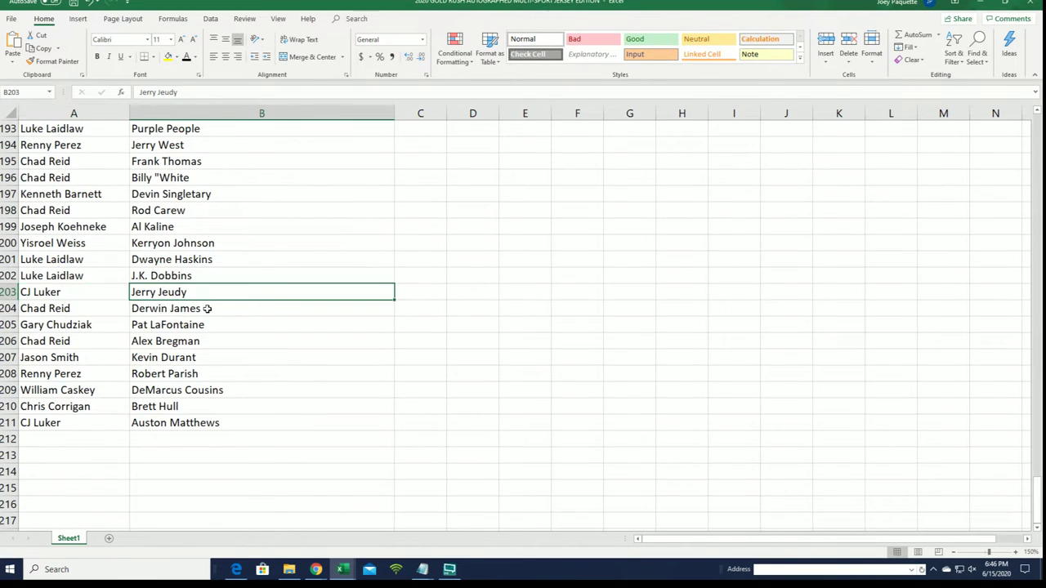
{"action": "left_click", "coordinate": [150, 420]}
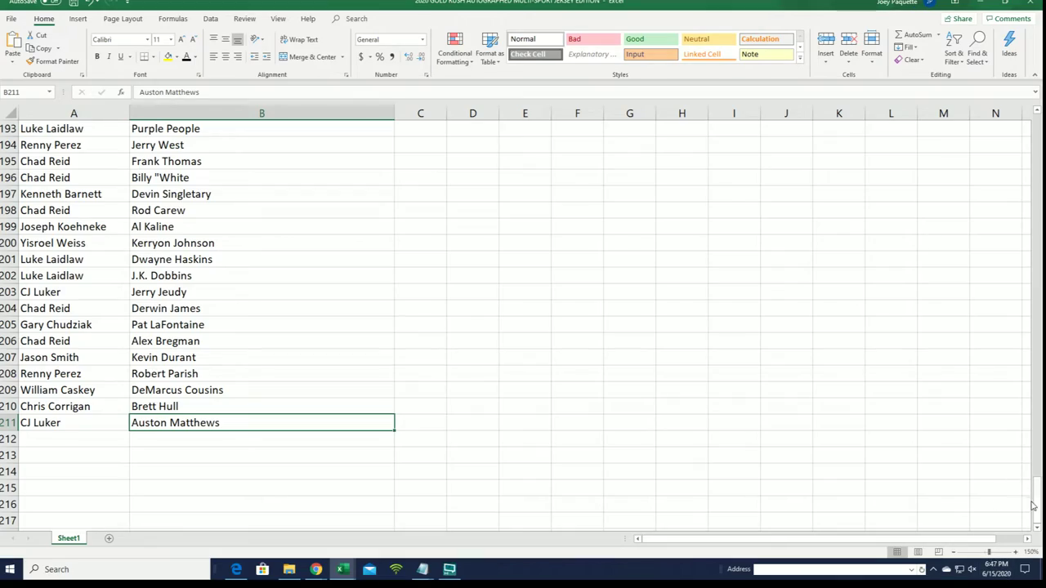
{"action": "left_click_drag", "start_coordinate": [1037, 507], "coordinate": [1036, 131]}
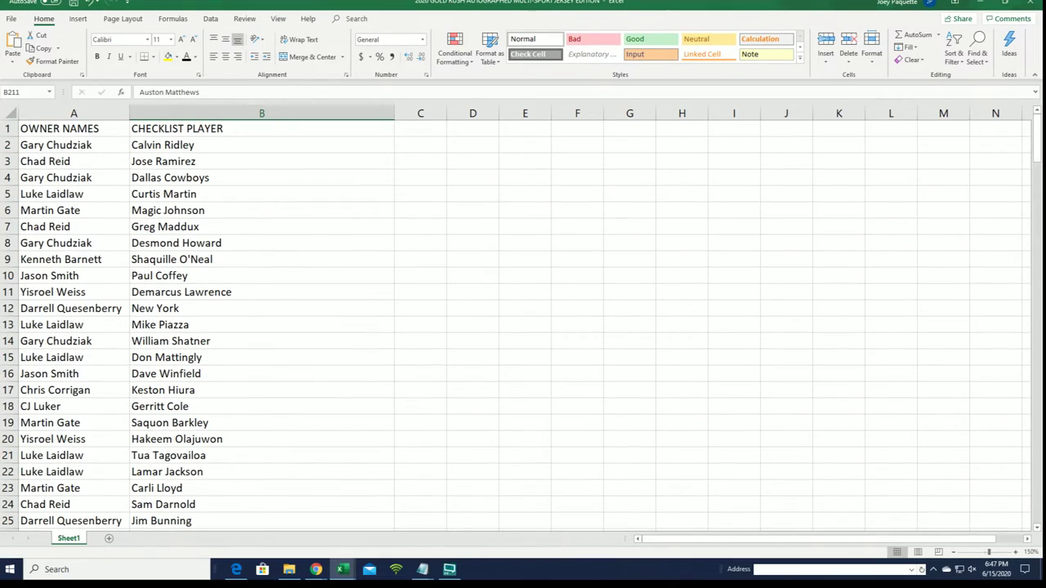